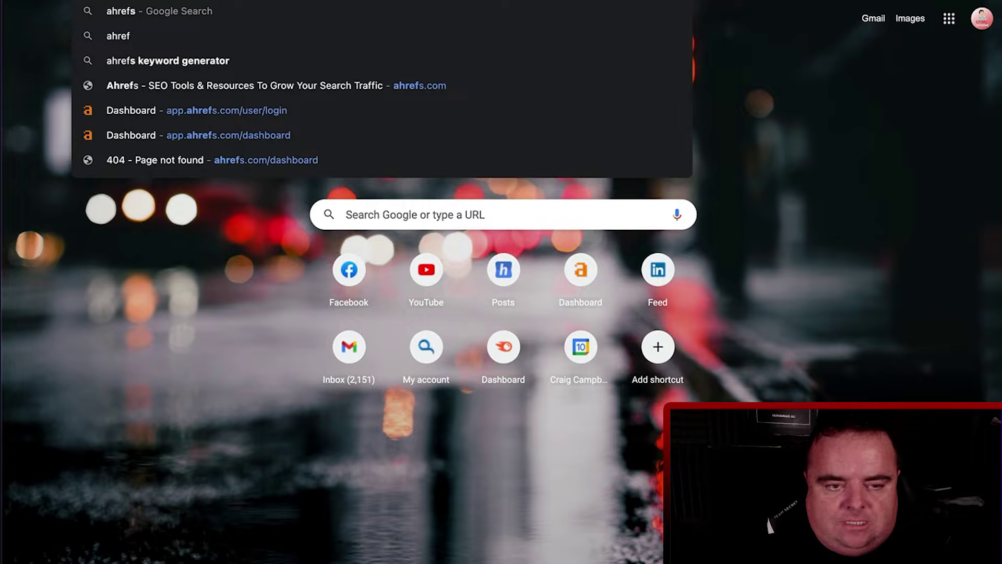
# - Open ahrefs.com and sign in with the LastPass-saved email and password
pyautogui.press('Return')
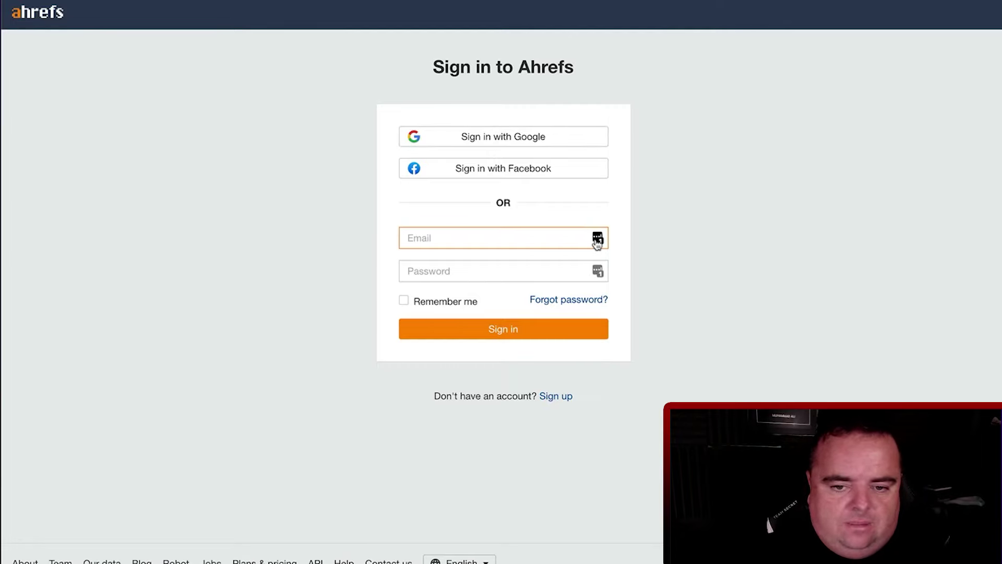
pyautogui.click(596, 240)
pyautogui.click(505, 328)
pyautogui.click(504, 327)
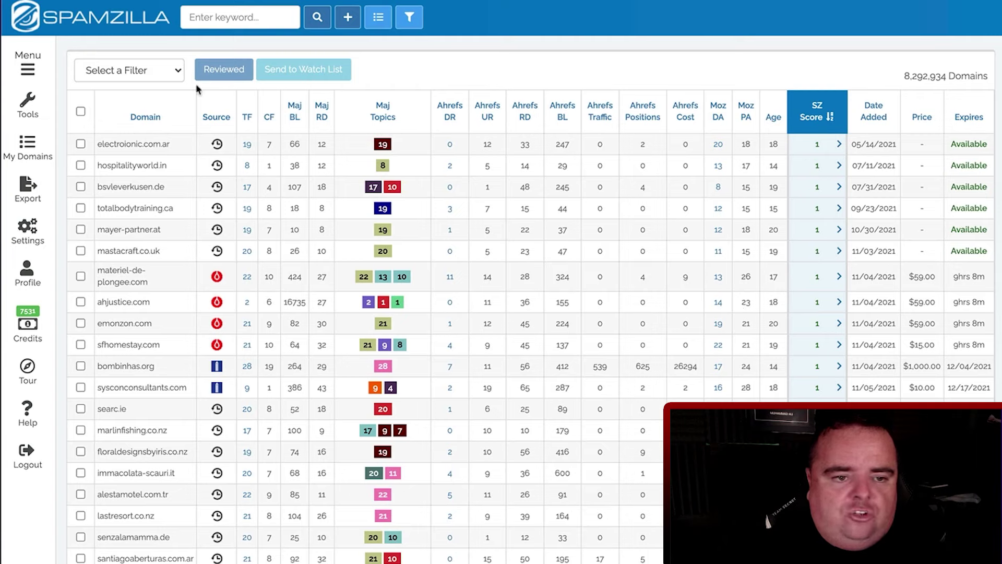
# - Check the saved-filter dropdown, then open the SZ Filters panel from the toolbar funnel
pyautogui.click(178, 73)
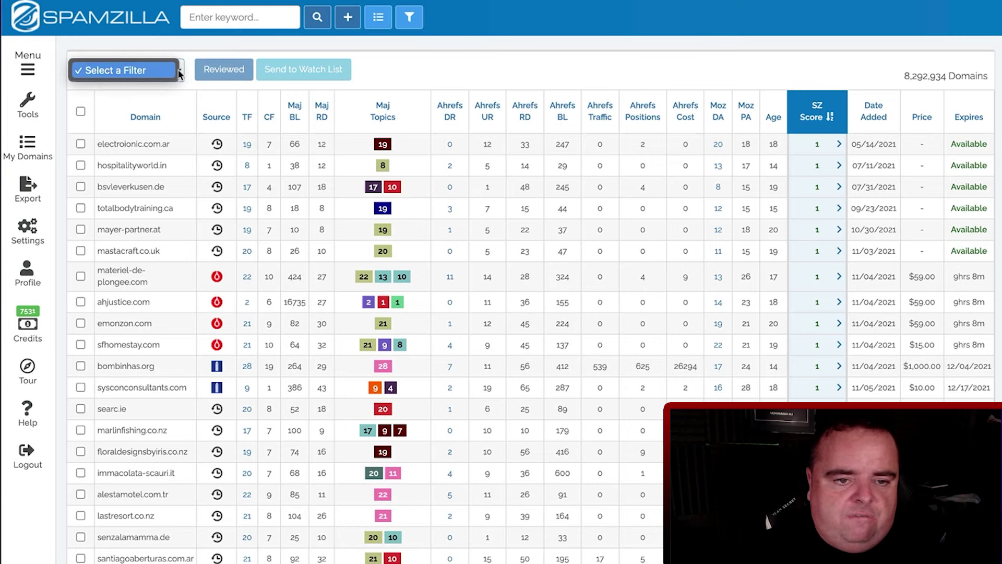
pyautogui.click(411, 23)
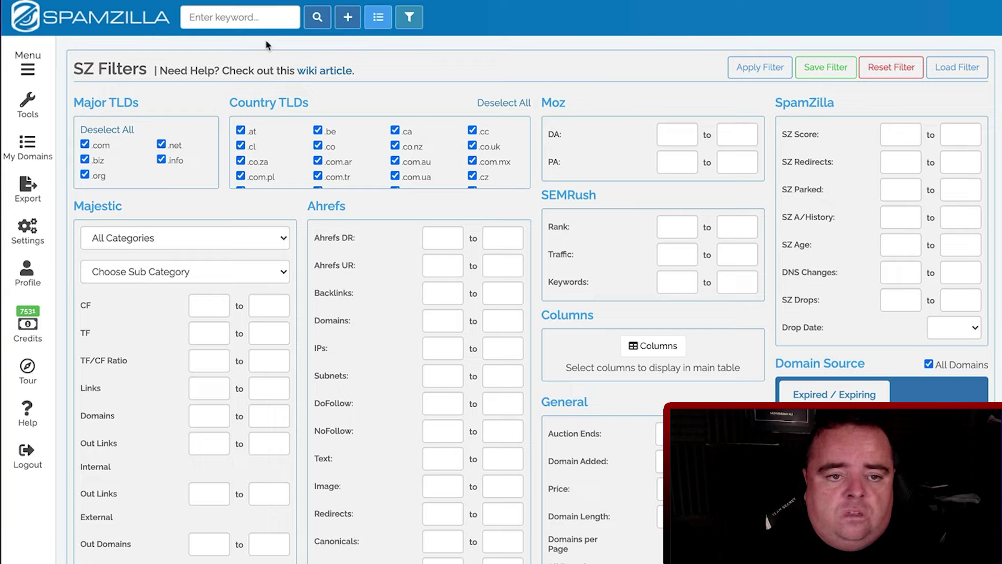
# - Set the keyword filter to 'seo' and apply it, narrowing the list to 11,033 domains
pyautogui.click(261, 19)
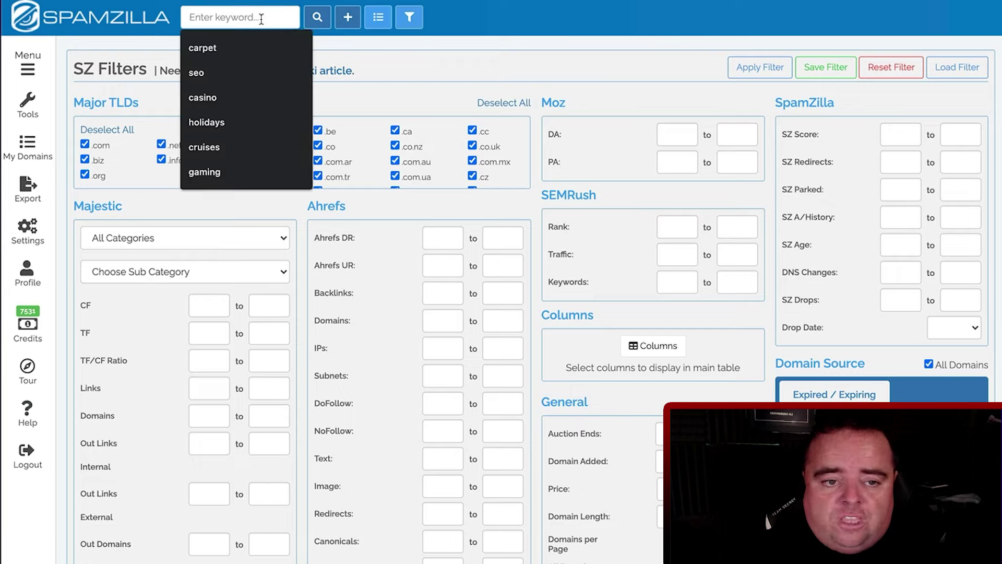
pyautogui.press('Down')
pyautogui.press('Down')
pyautogui.press('Return')
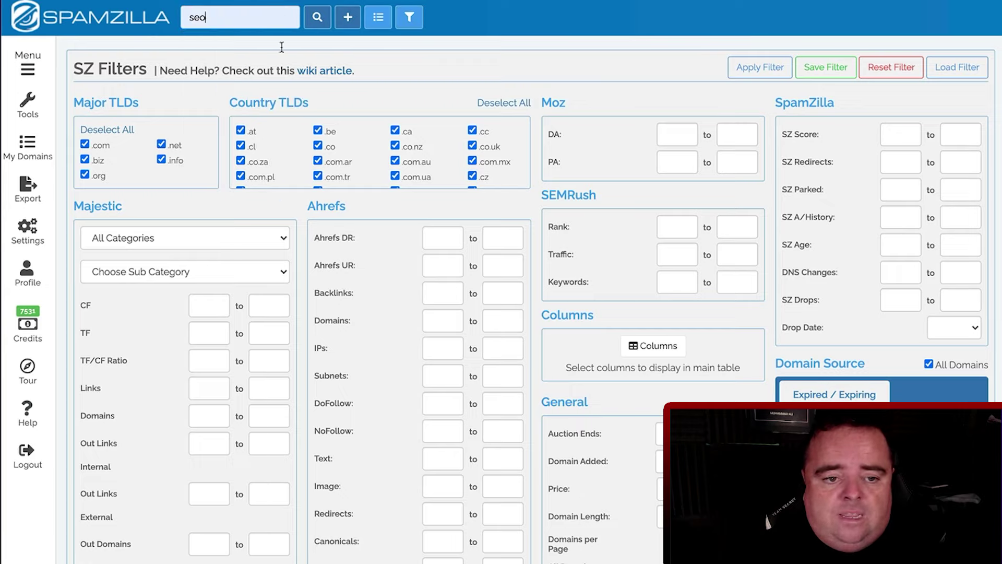
pyautogui.click(315, 19)
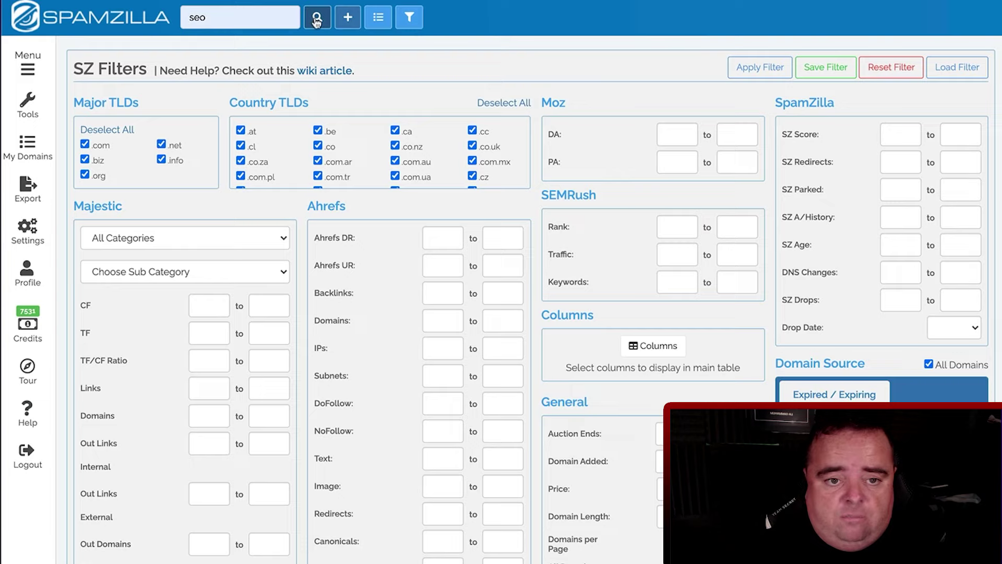
pyautogui.click(222, 19)
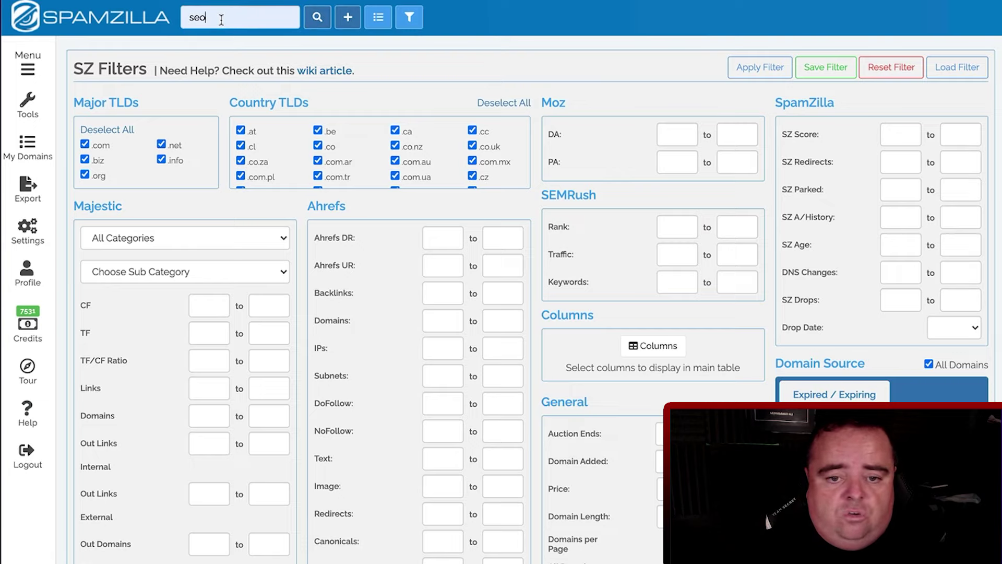
pyautogui.click(759, 68)
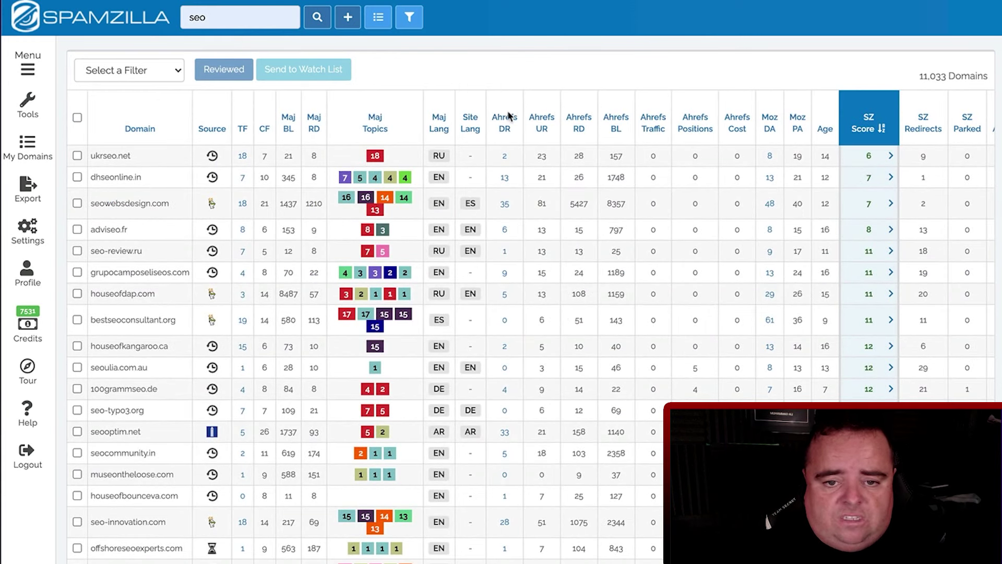
# - Sort by Ahrefs DR descending and copy the top domain, seodirectlinks.com (DR 51)
pyautogui.click(506, 131)
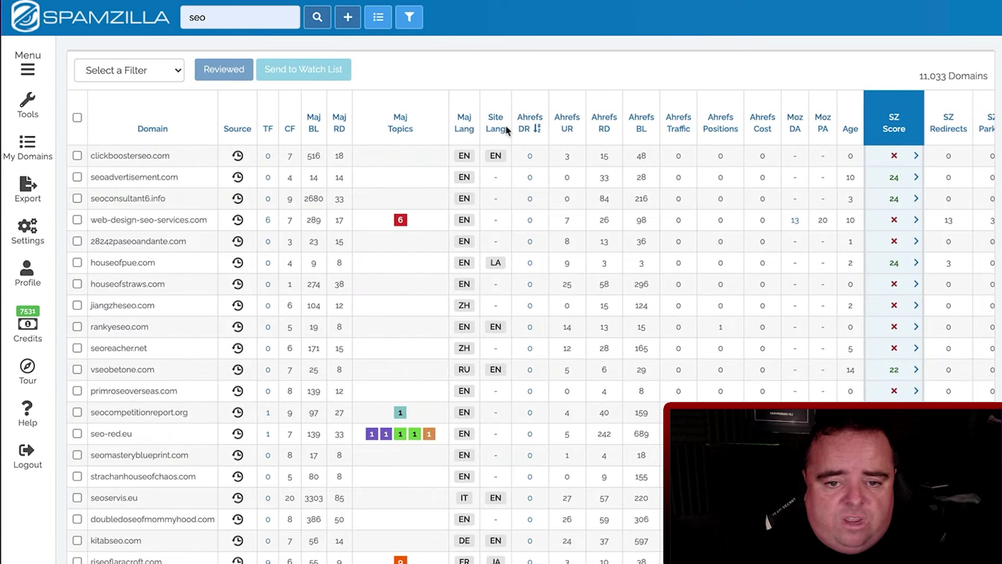
pyautogui.click(533, 125)
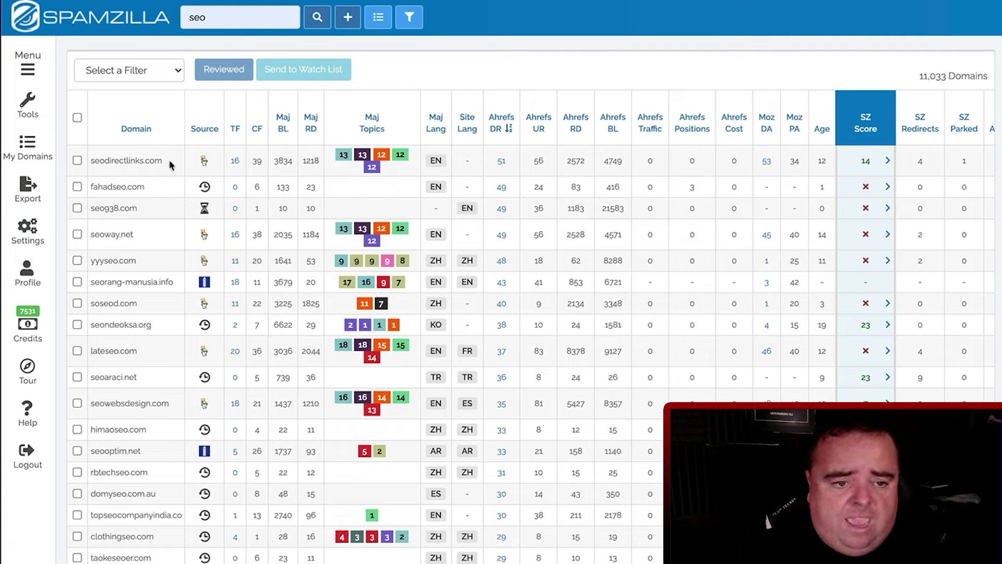
pyautogui.moveTo(169, 162); pyautogui.dragTo(89, 164)
pyautogui.hotkey('ctrl', 'c')
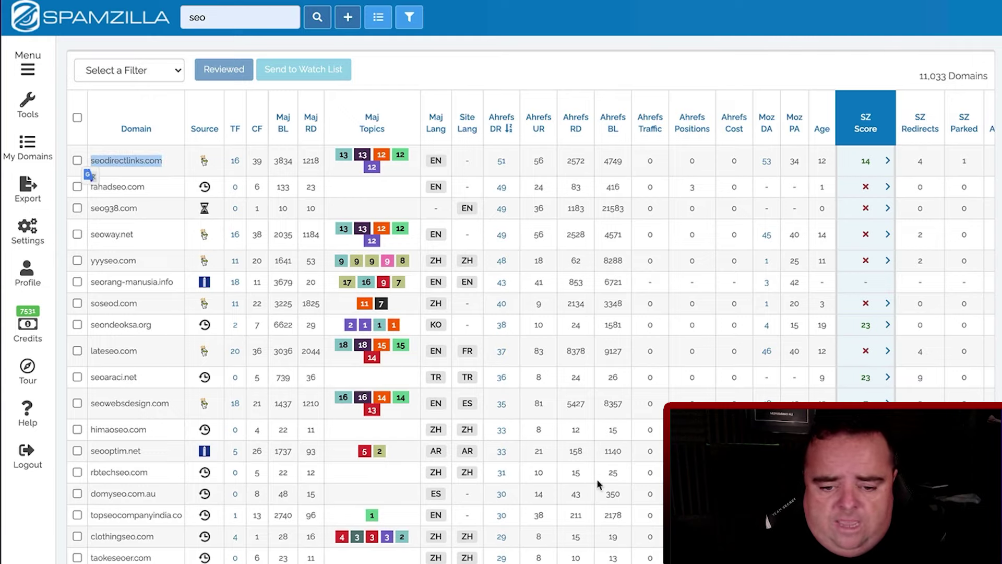
pyautogui.moveTo(596, 478); pyautogui.dragTo(652, 453)
pyautogui.hscroll(10, 596, 459)
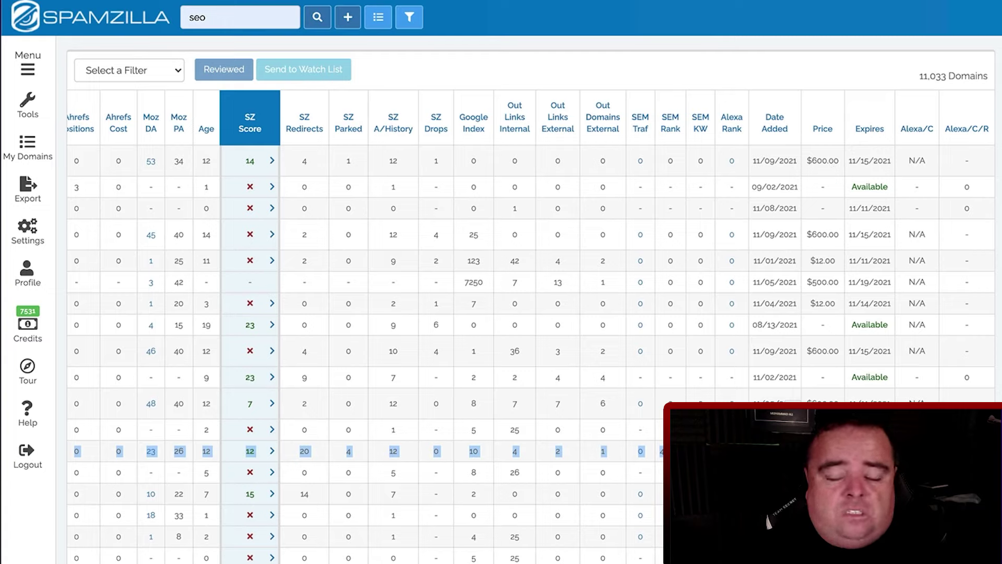
pyautogui.moveTo(696, 175); pyautogui.dragTo(16, 151)
pyautogui.click(449, 173)
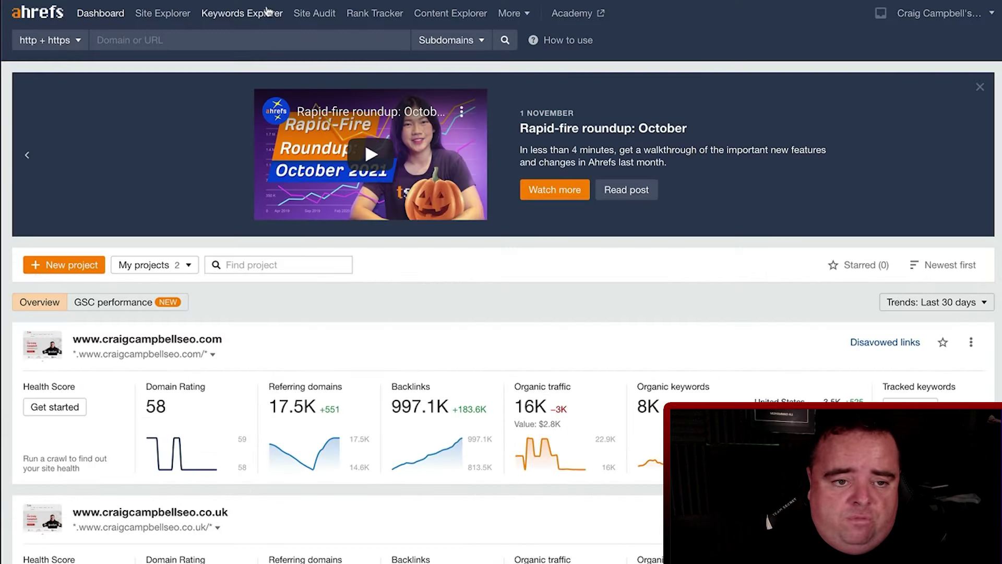
# - Look up seodirectlinks.com in Ahrefs Site Explorer and view its Organic search chart
pyautogui.click(225, 41)
pyautogui.hotkey('ctrl', 'v')
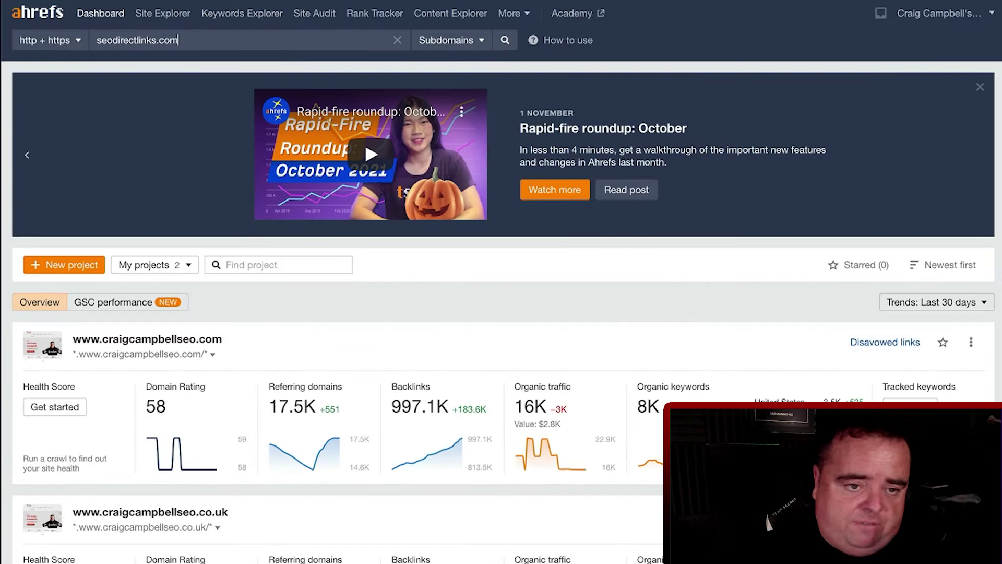
pyautogui.press('Return')
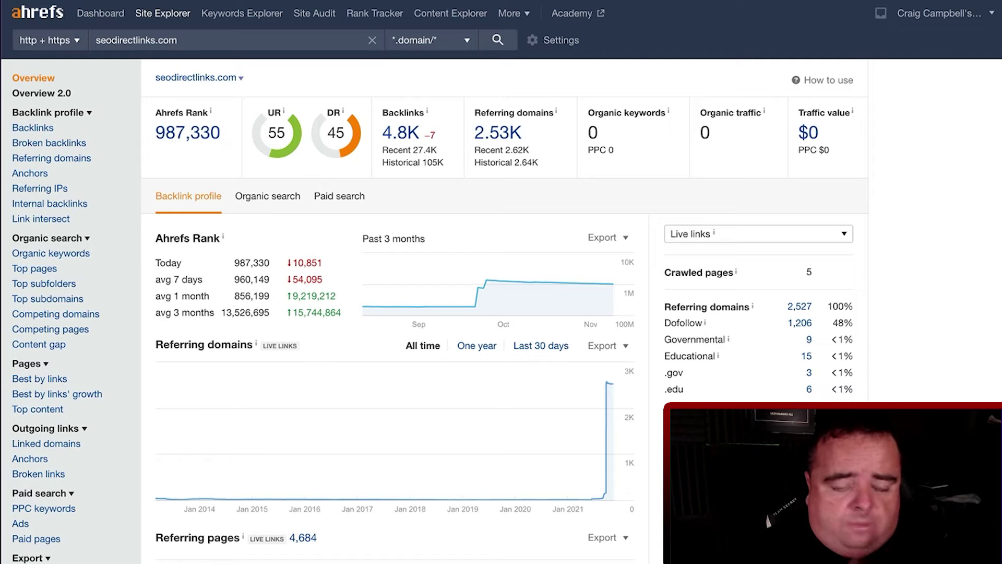
pyautogui.click(279, 202)
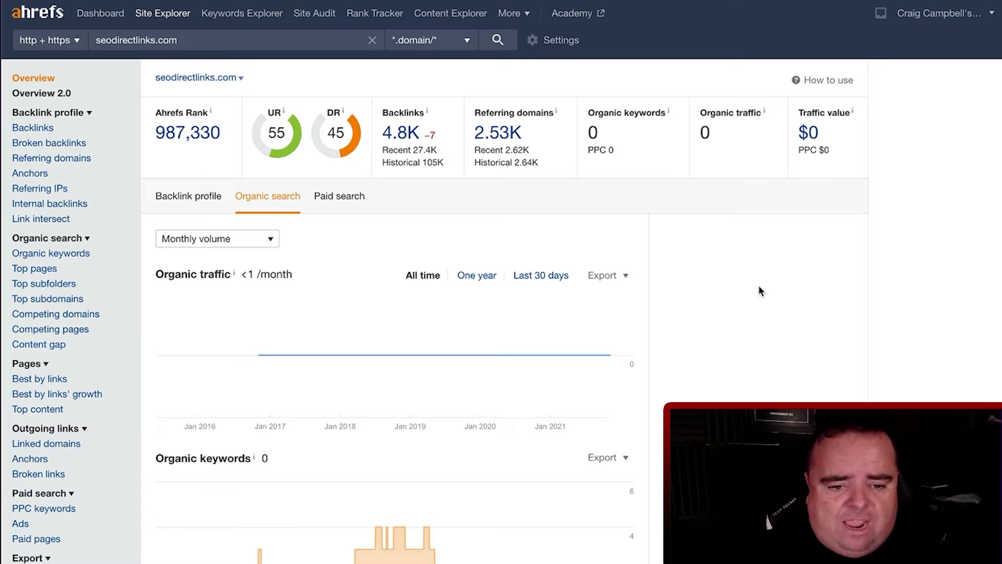
pyautogui.scroll(-3, 759, 290)
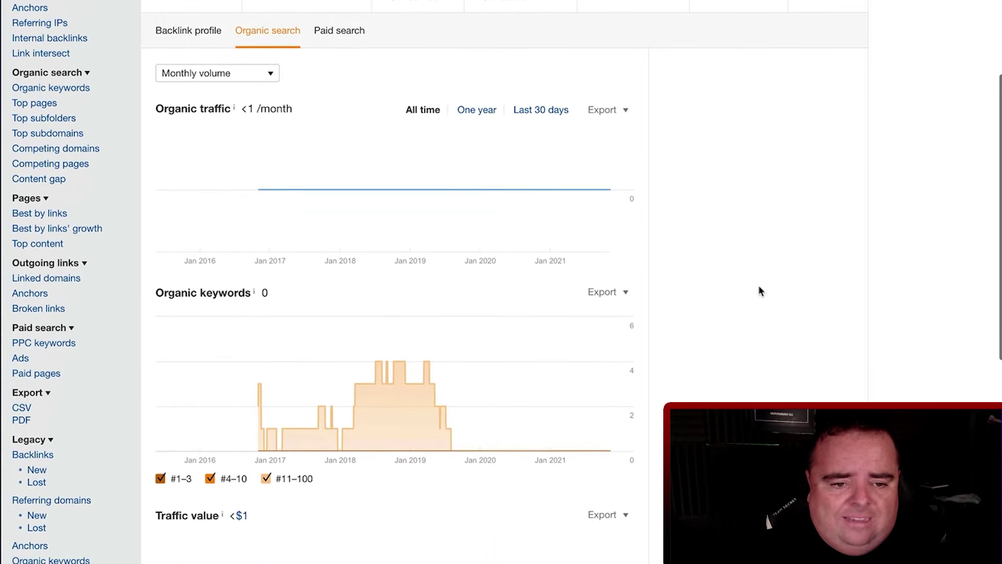
pyautogui.scroll(1, 759, 290)
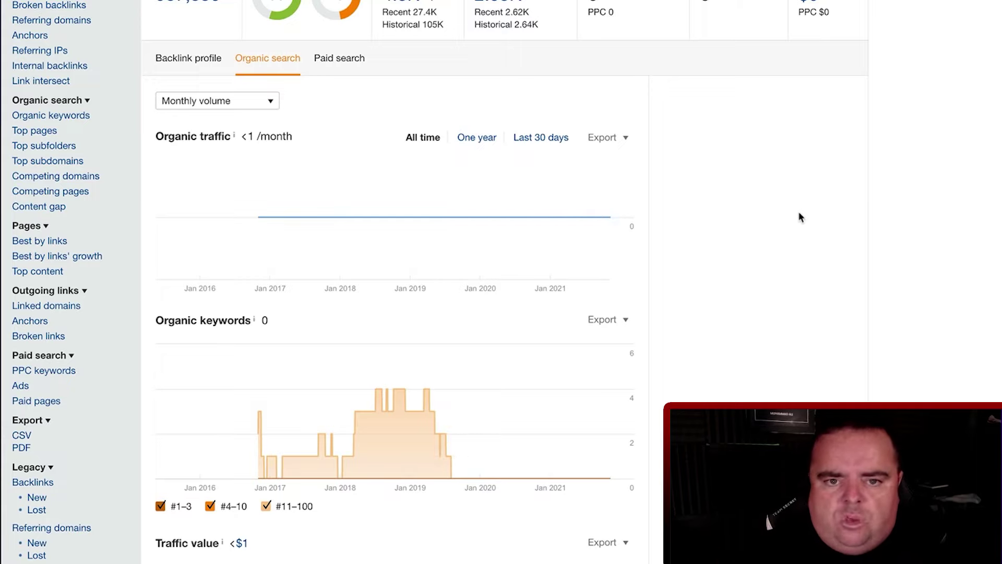
pyautogui.scroll(3, 800, 216)
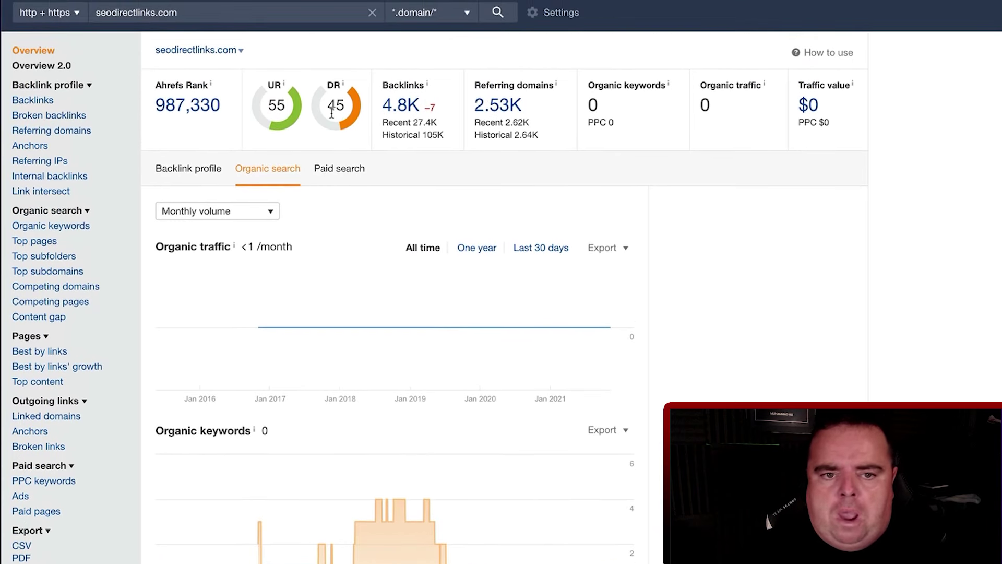
pyautogui.moveTo(449, 477)
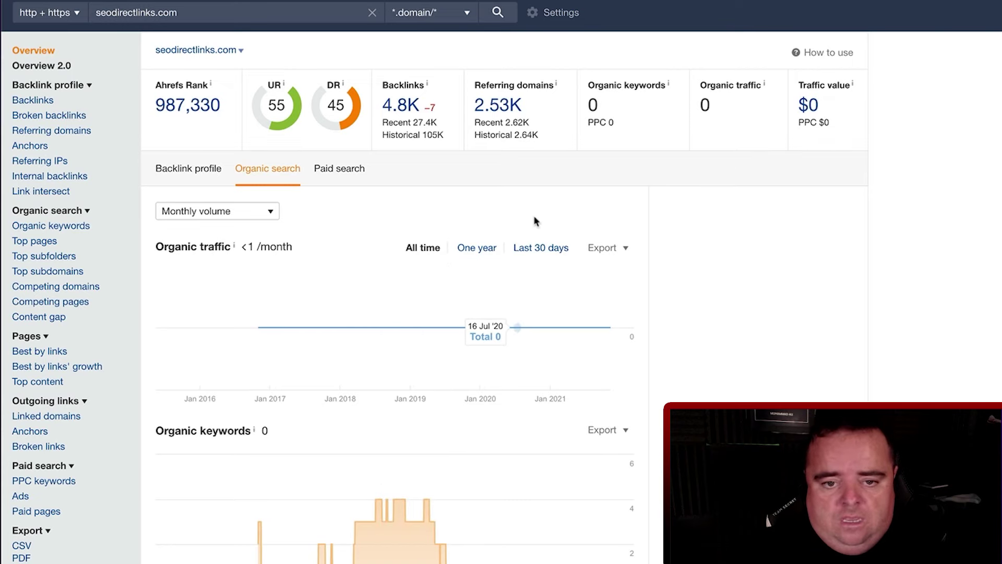
# - Open seodirectlinks.com's 2.53K referring domains and sort them by DR descending
pyautogui.click(499, 108)
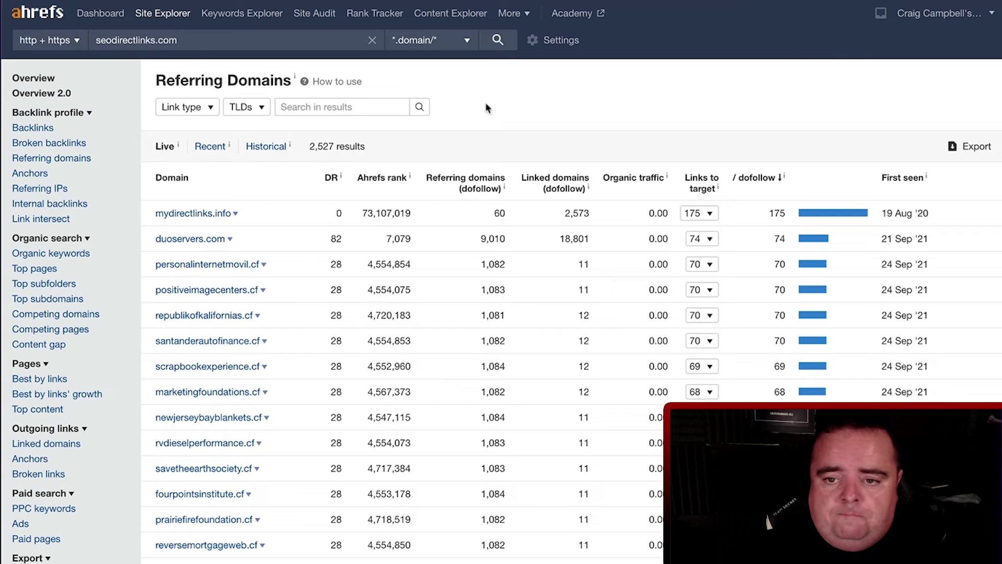
pyautogui.click(331, 178)
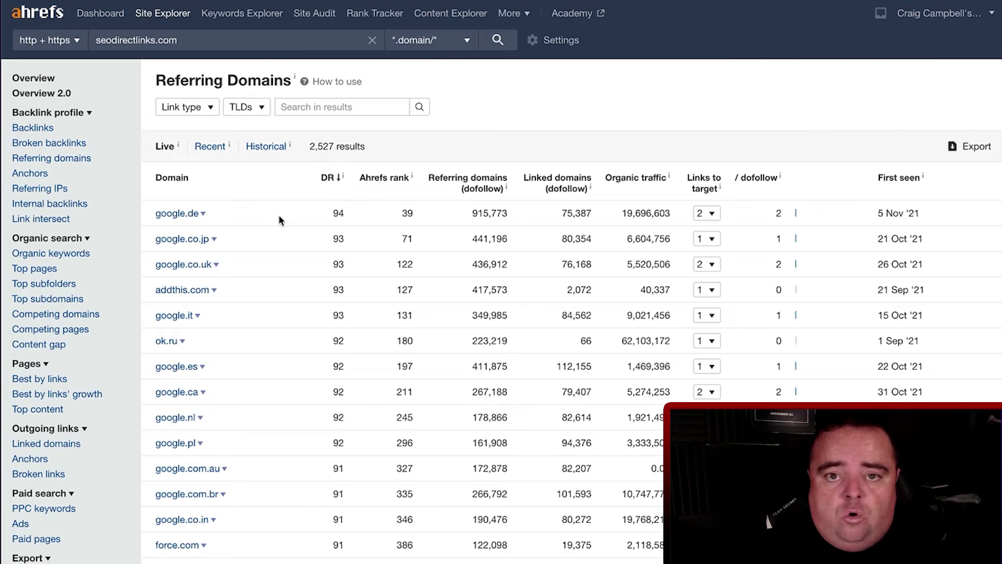
pyautogui.scroll(-4, 279, 216)
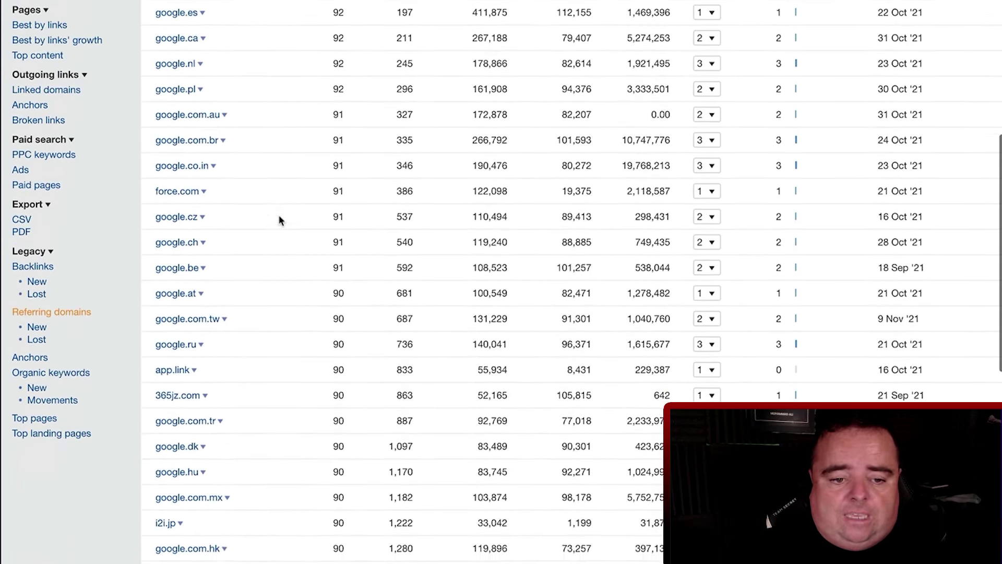
pyautogui.scroll(-8, 278, 220)
pyautogui.scroll(-5, 279, 219)
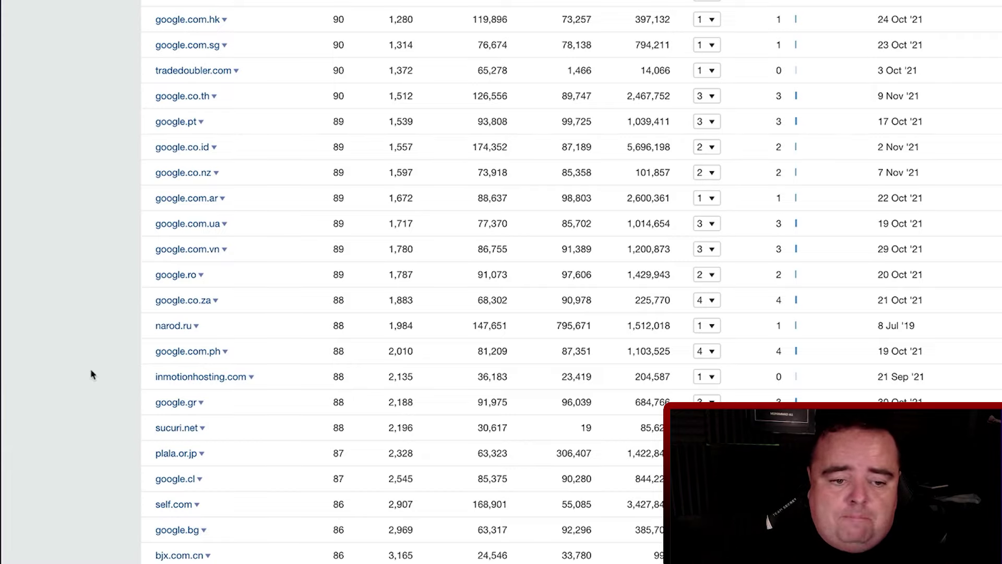
pyautogui.scroll(15, 90, 374)
pyautogui.hotkey('ctrl', 'a')
pyautogui.scroll(-18, 91, 375)
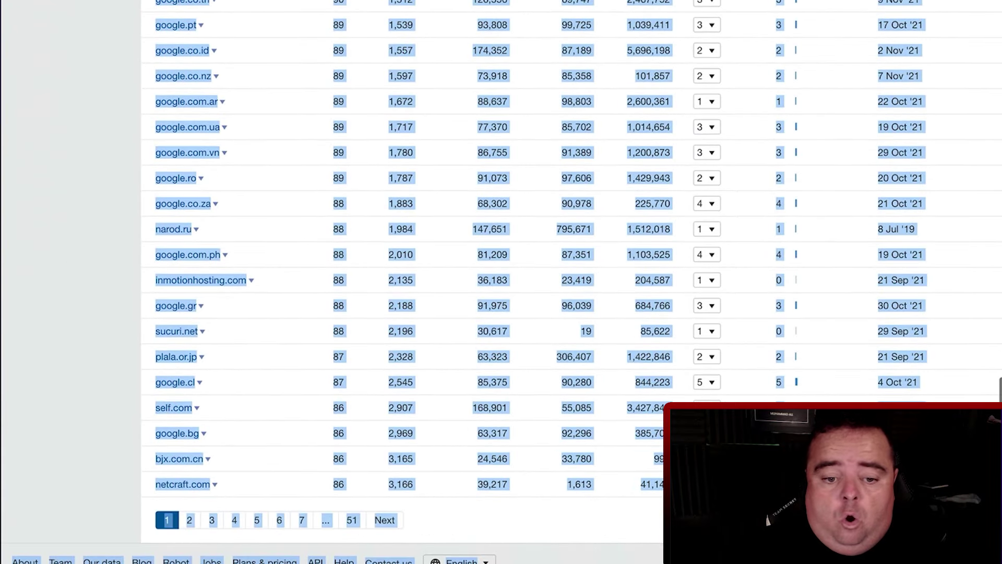
# - Page through the referring domains to pages 4 and 7, reaching the DR 71 entries
pyautogui.click(235, 520)
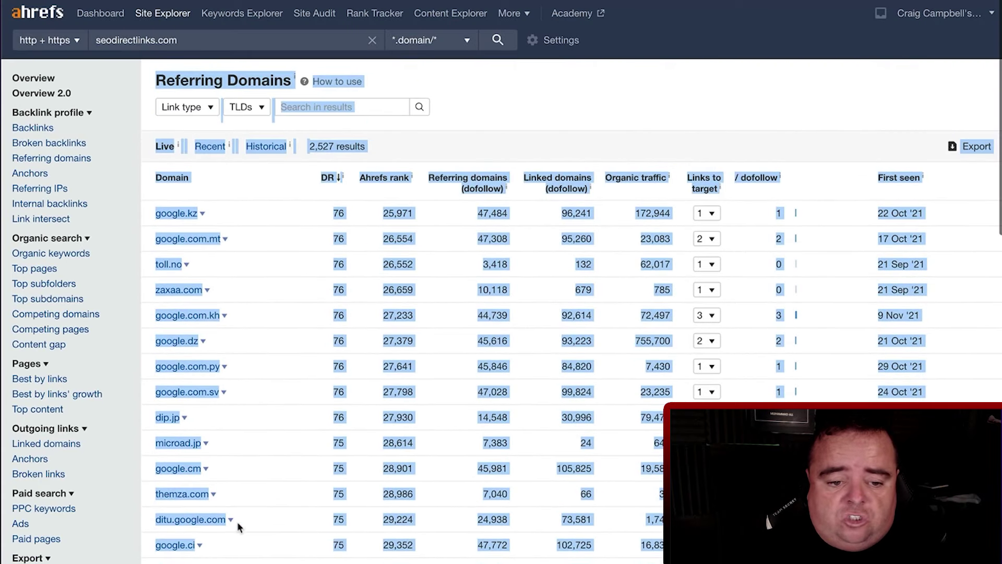
pyautogui.click(606, 90)
pyautogui.scroll(-1, 606, 90)
pyautogui.scroll(-10, 606, 89)
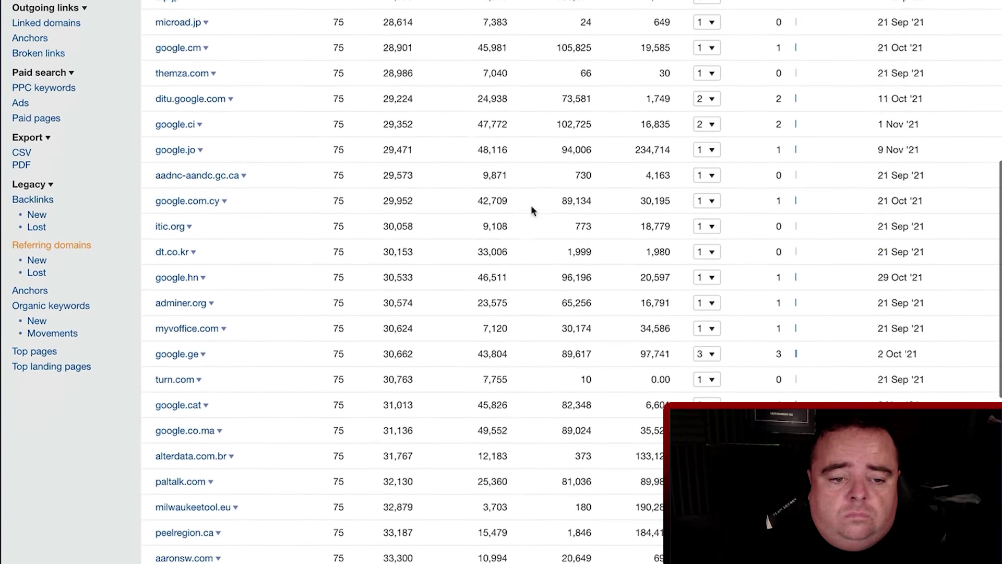
pyautogui.scroll(-7, 531, 210)
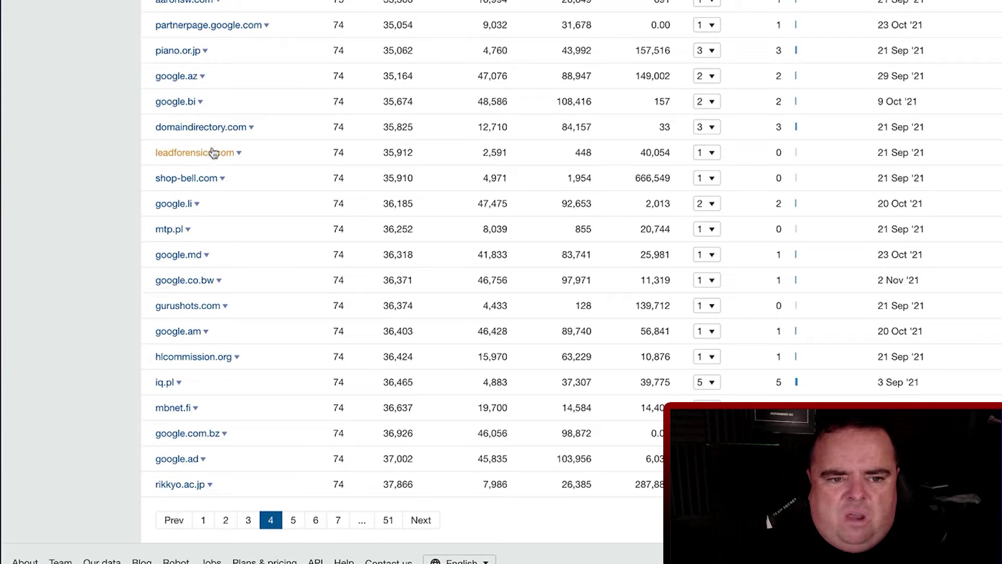
pyautogui.click(344, 524)
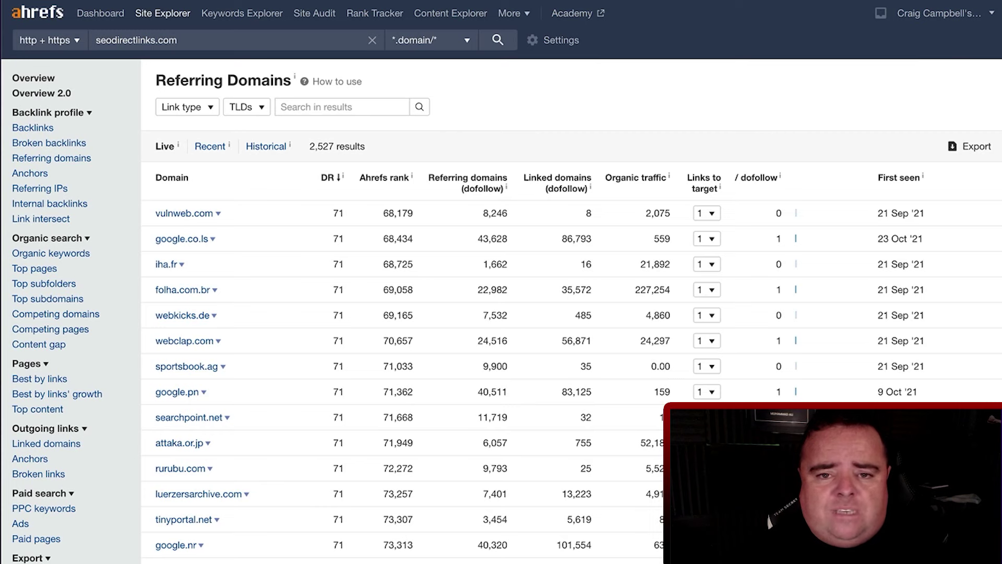
# - Find the Wayback Machine via search and browse seodirectlinks.com's capture history
pyautogui.hotkey('ctrl', 't')
pyautogui.write('wayback')
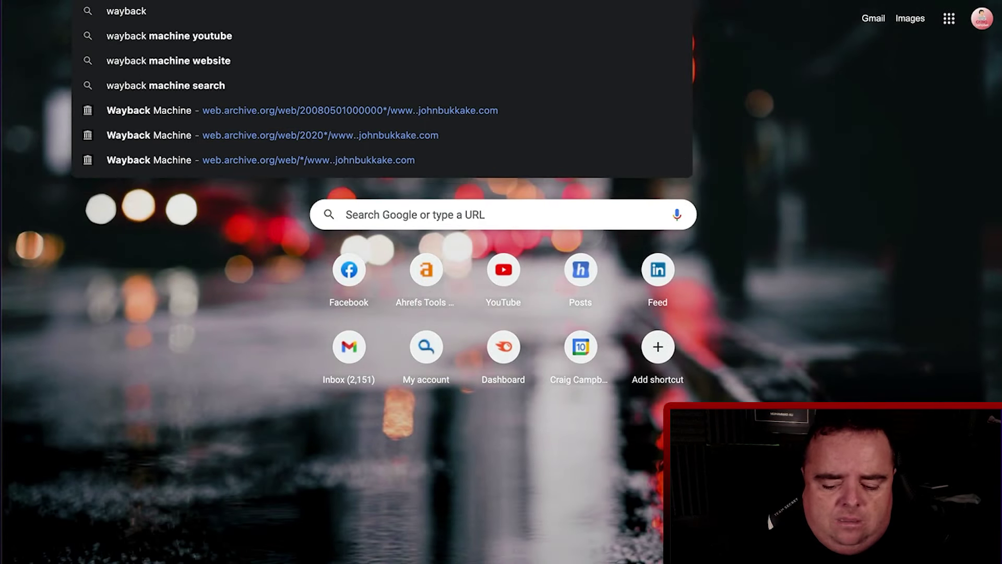
pyautogui.write(' machine')
pyautogui.press('Return')
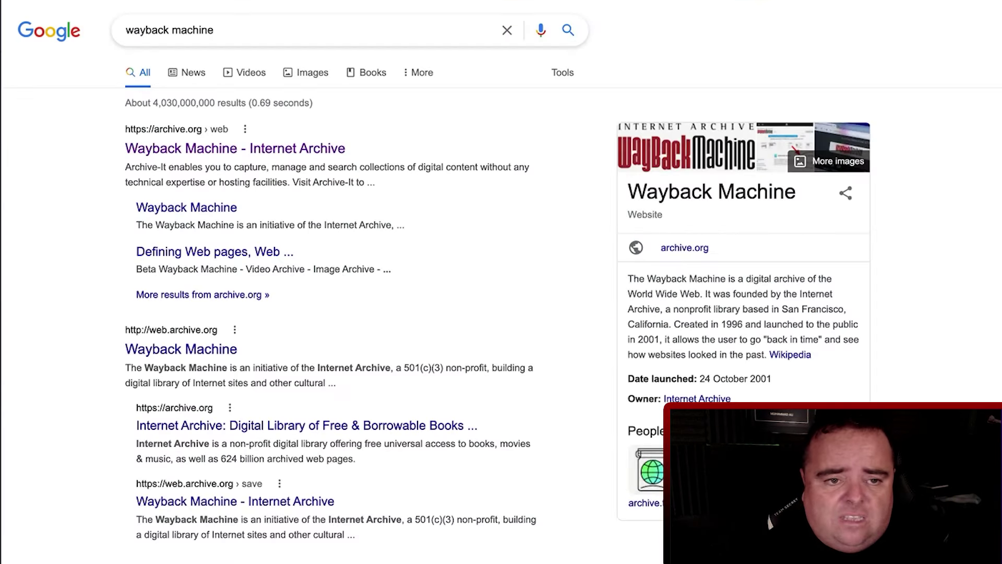
pyautogui.click(240, 150)
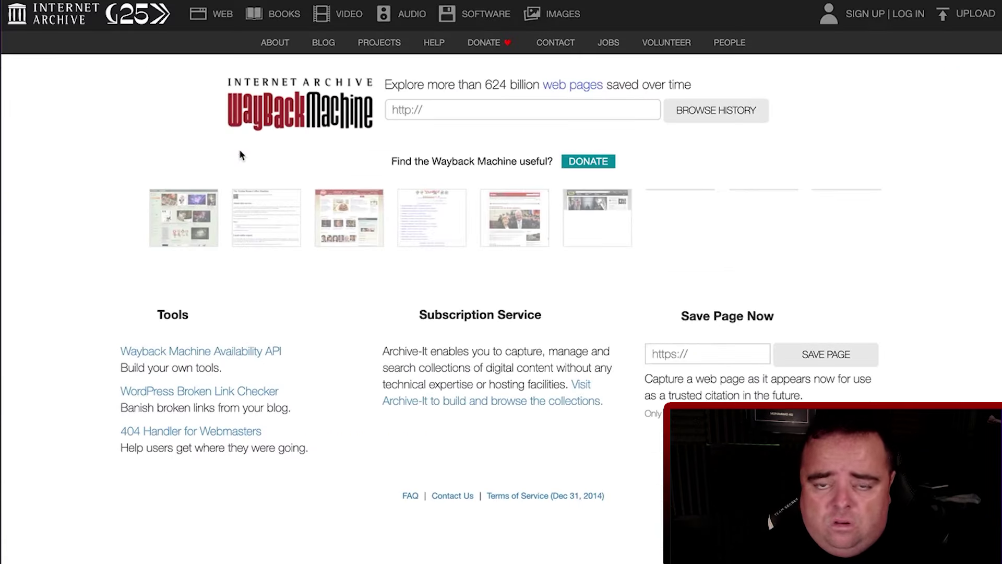
pyautogui.click(430, 104)
pyautogui.write('seodirectlinks.com')
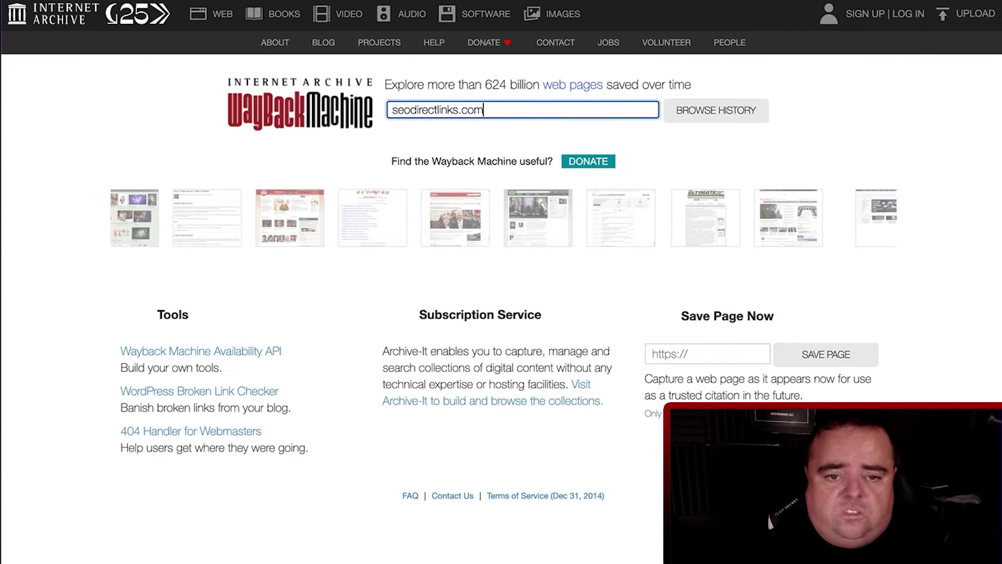
pyautogui.click(745, 111)
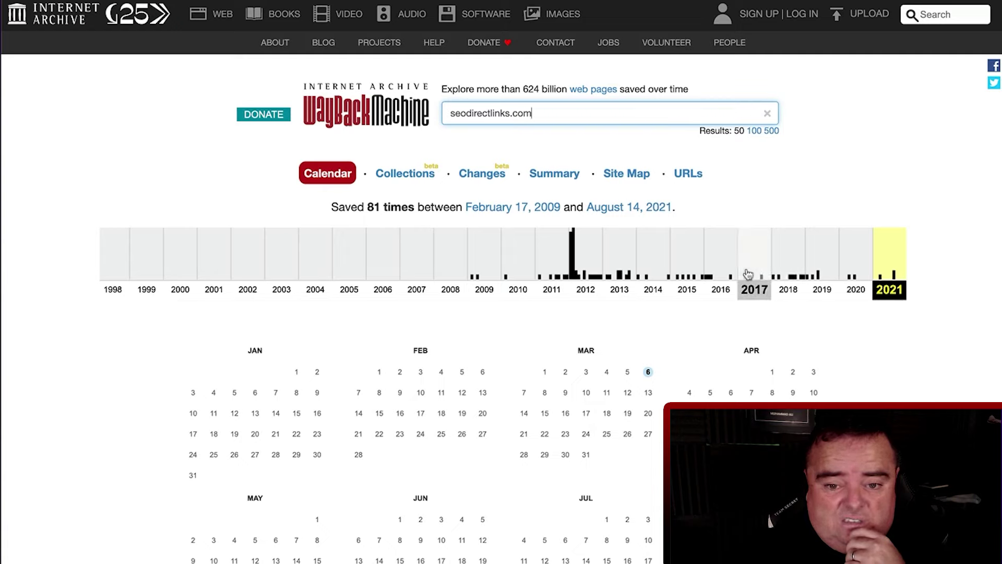
# - Open the 16 February 2012 and 23 March 2018 snapshots of seodirectlinks.com
pyautogui.click(574, 260)
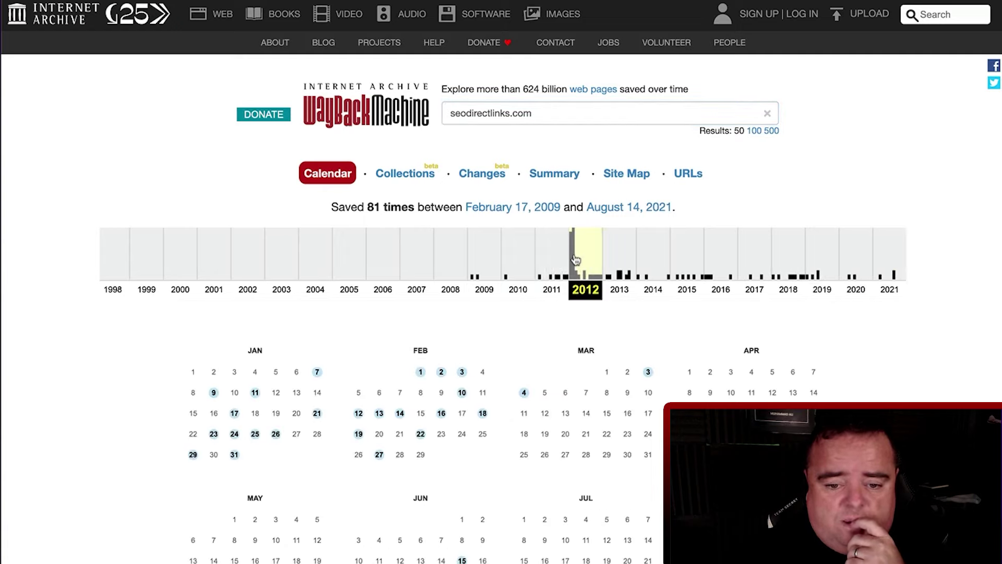
pyautogui.moveTo(441, 413)
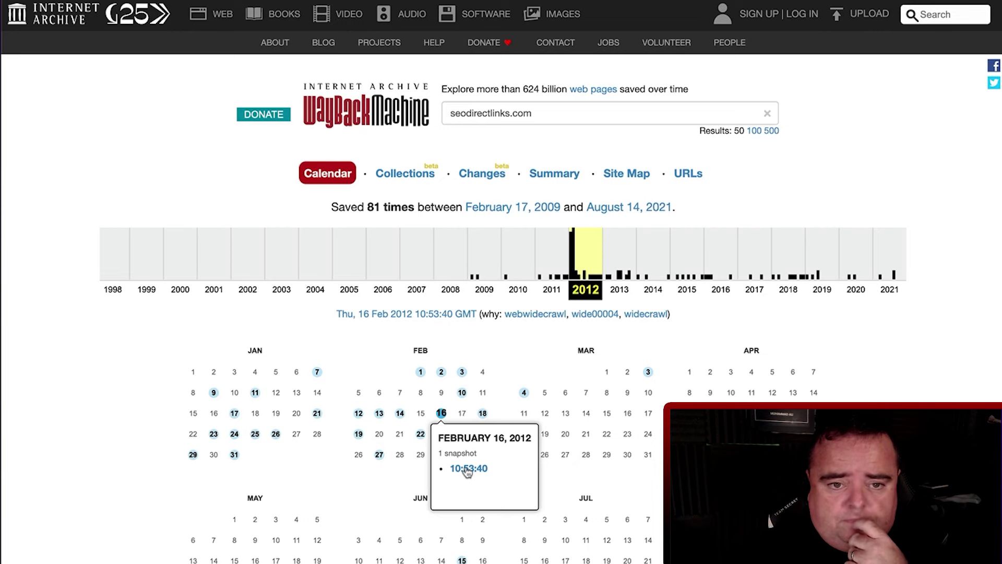
pyautogui.click(467, 469)
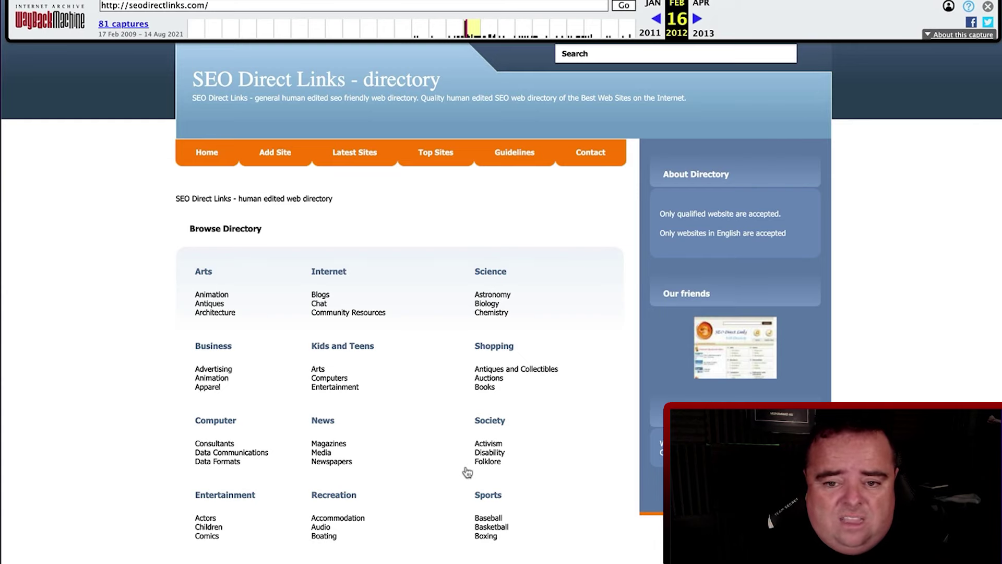
pyautogui.moveTo(584, 324); pyautogui.dragTo(157, 3)
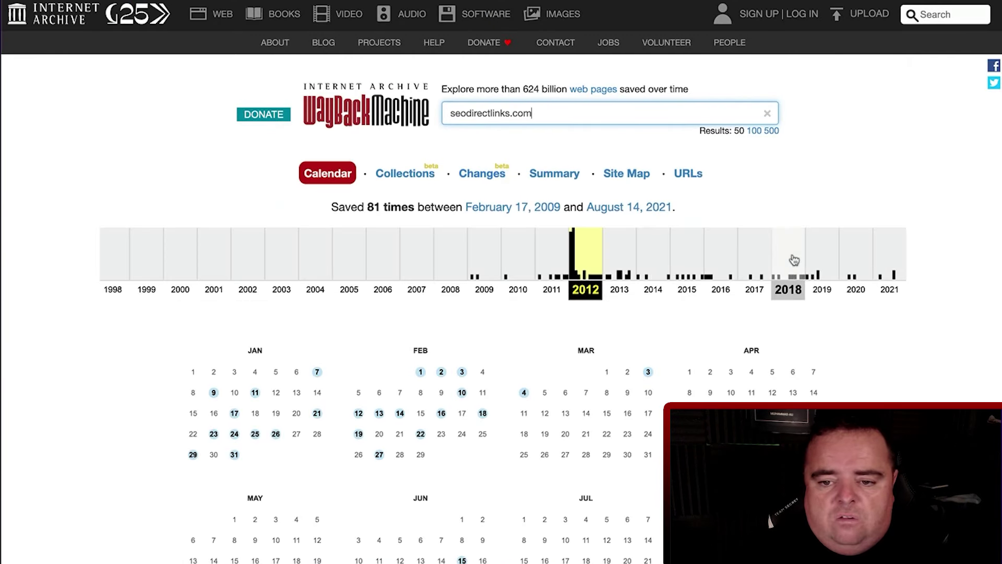
pyautogui.click(794, 260)
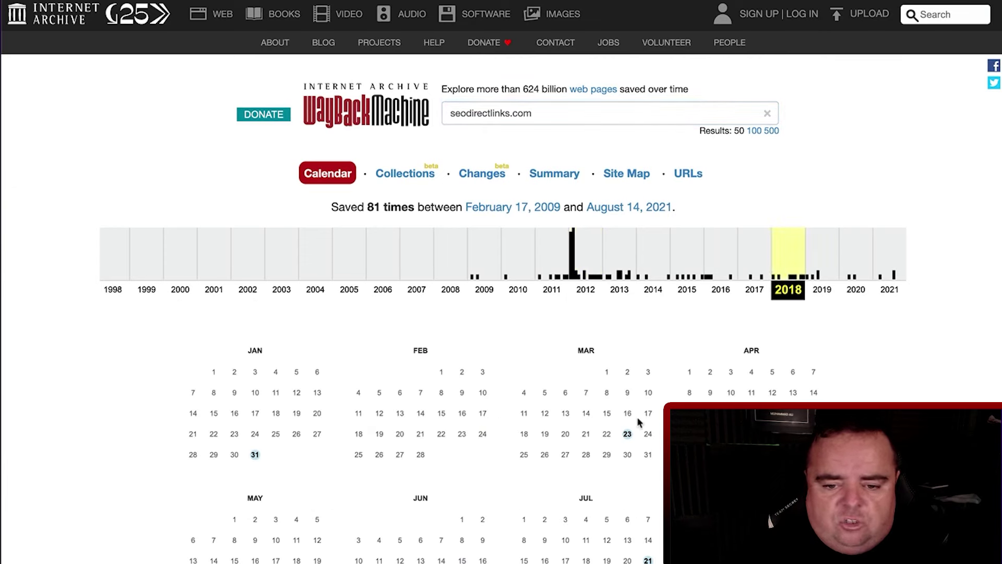
pyautogui.moveTo(627, 433)
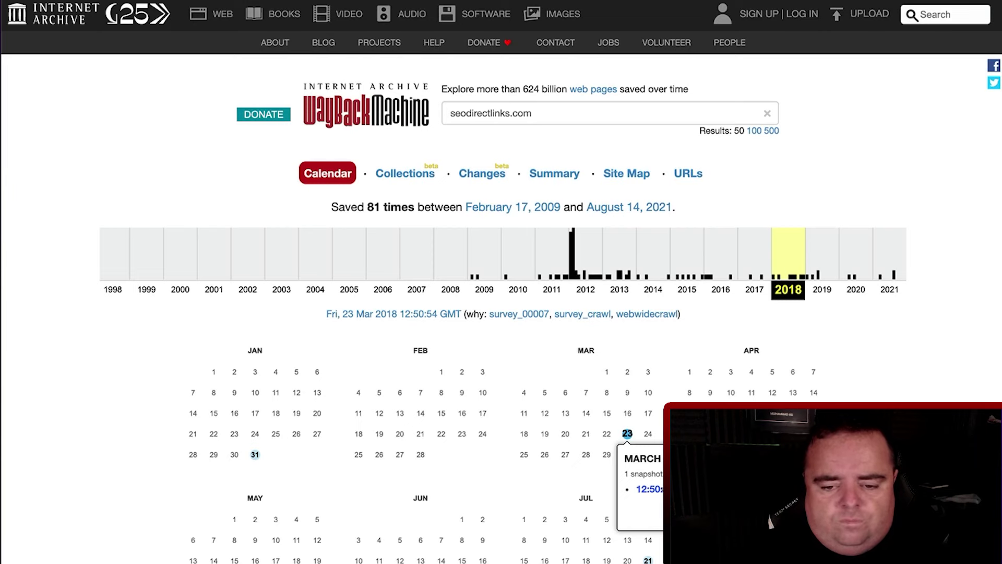
pyautogui.click(647, 488)
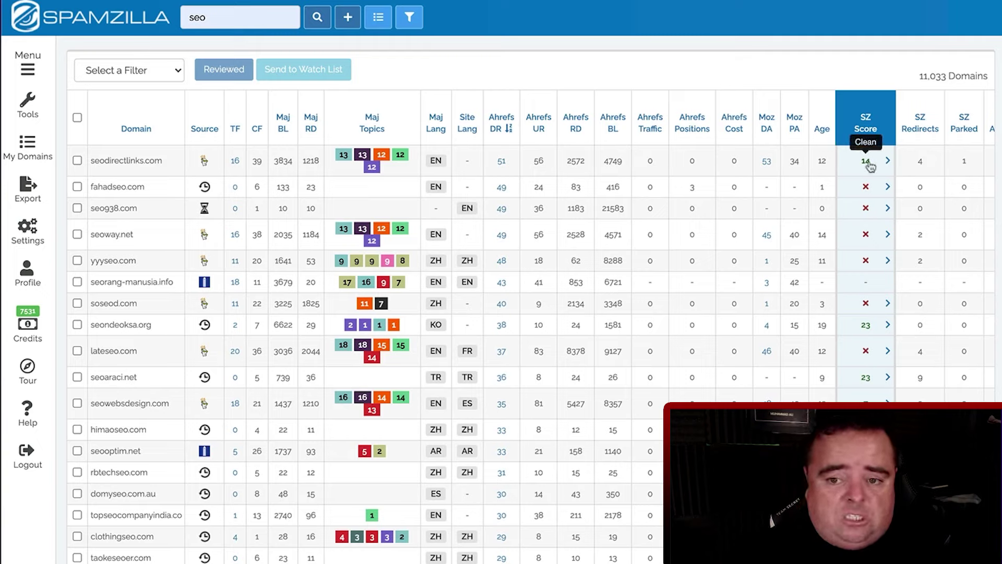
# - Inspect the SZ Score and Maj Topics badges, then select and copy fahadseo.com
pyautogui.moveTo(866, 188)
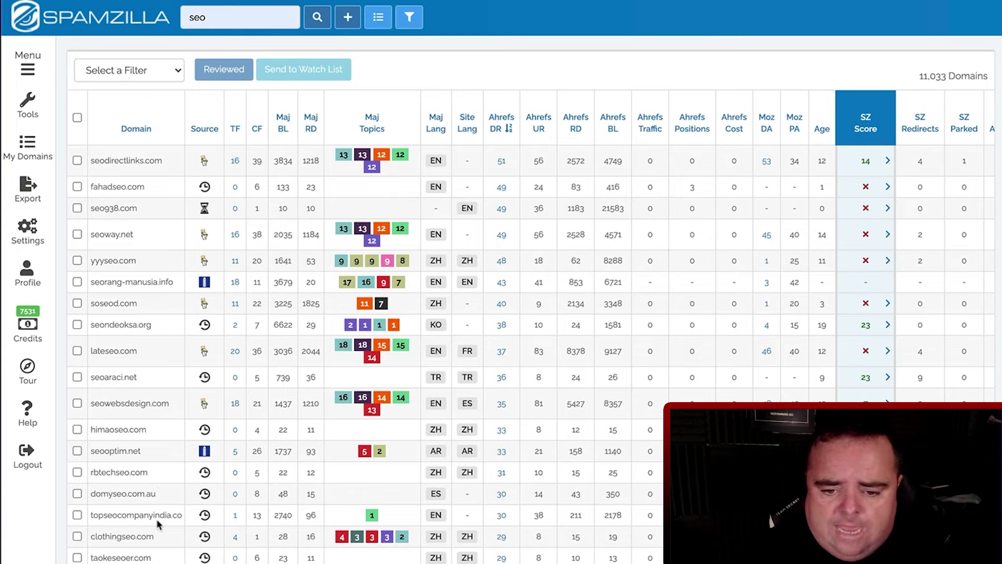
pyautogui.moveTo(348, 350)
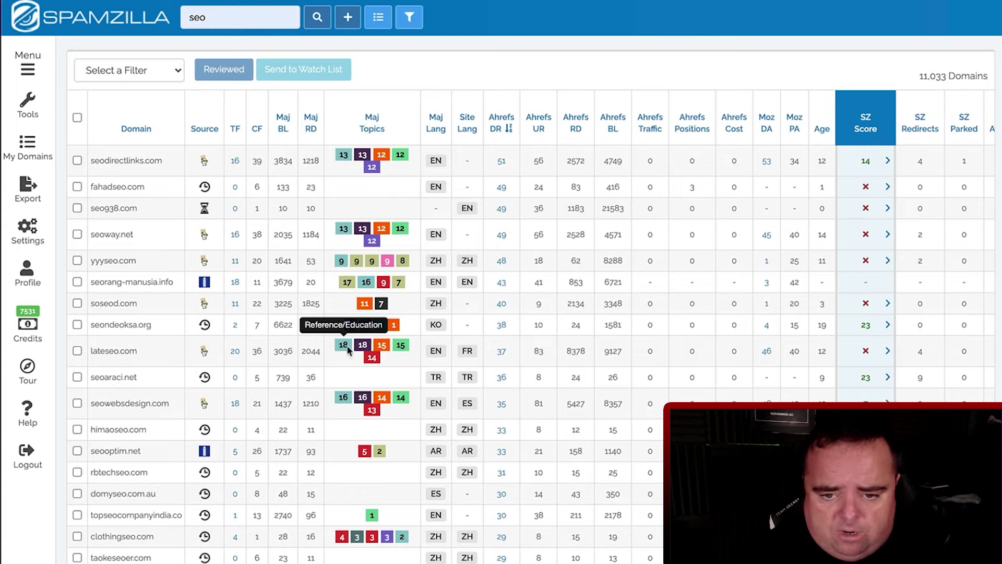
pyautogui.moveTo(623, 519); pyautogui.dragTo(986, 558)
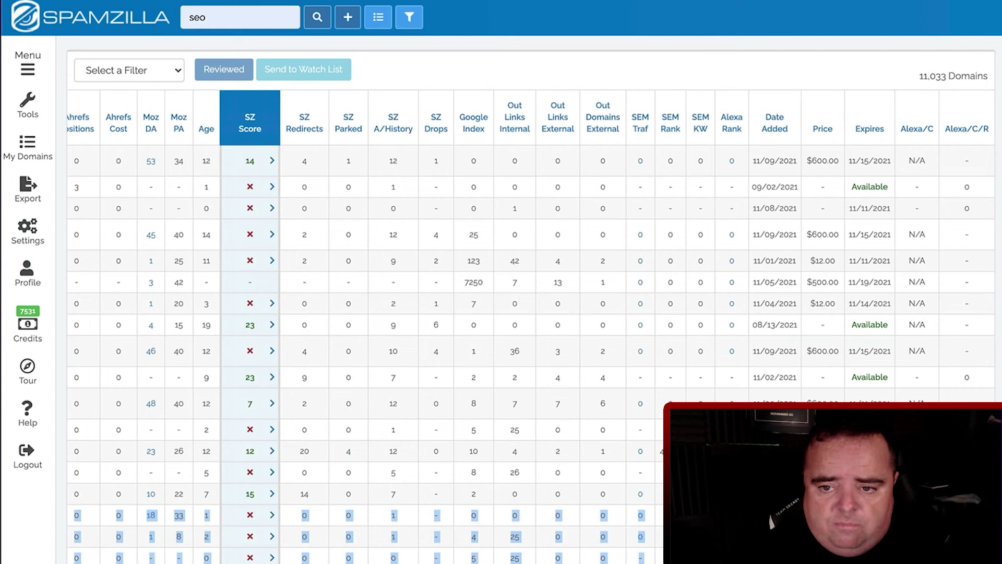
pyautogui.moveTo(986, 558); pyautogui.dragTo(136, 104)
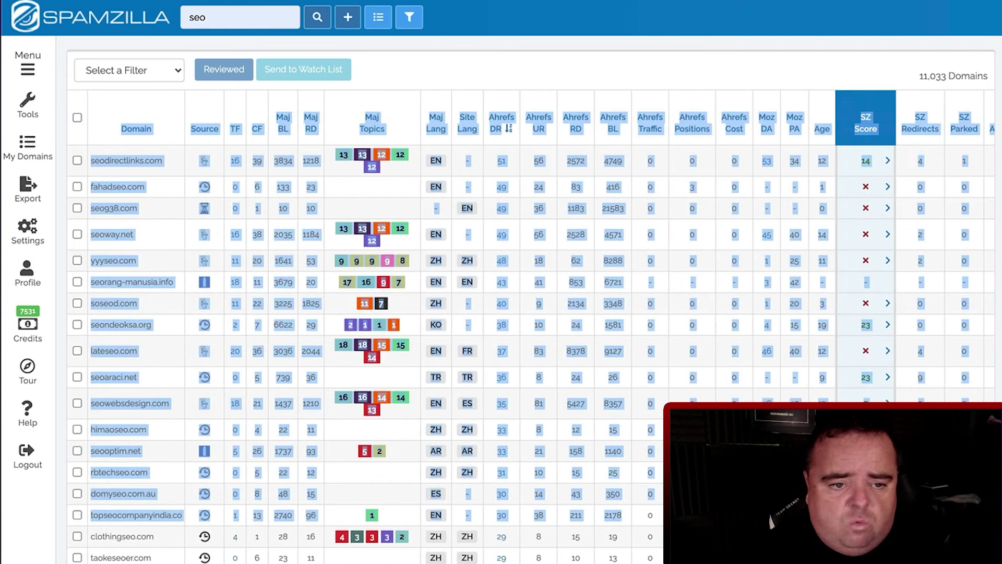
pyautogui.click(170, 192)
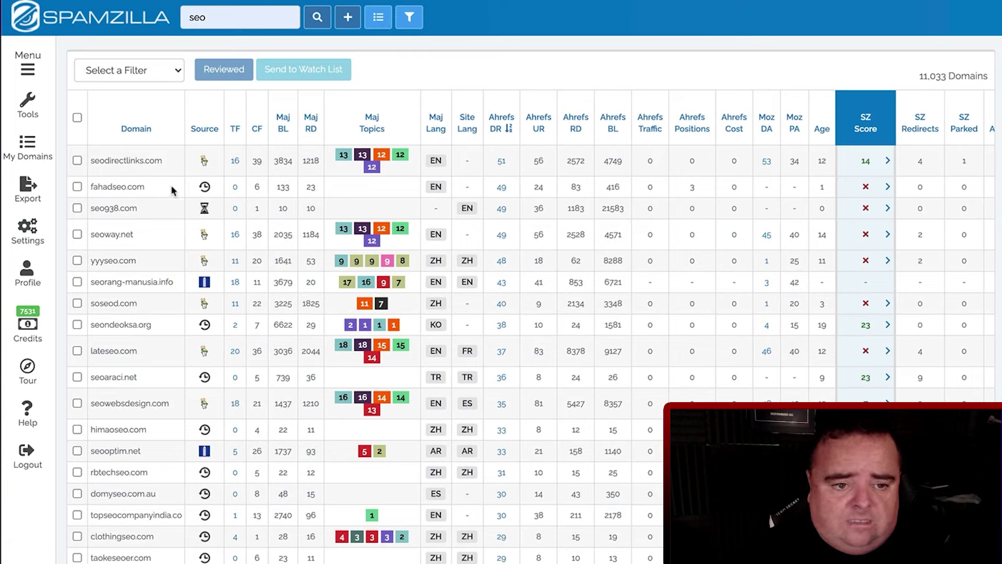
pyautogui.moveTo(171, 187); pyautogui.dragTo(88, 188)
pyautogui.hotkey('ctrl', 'c')
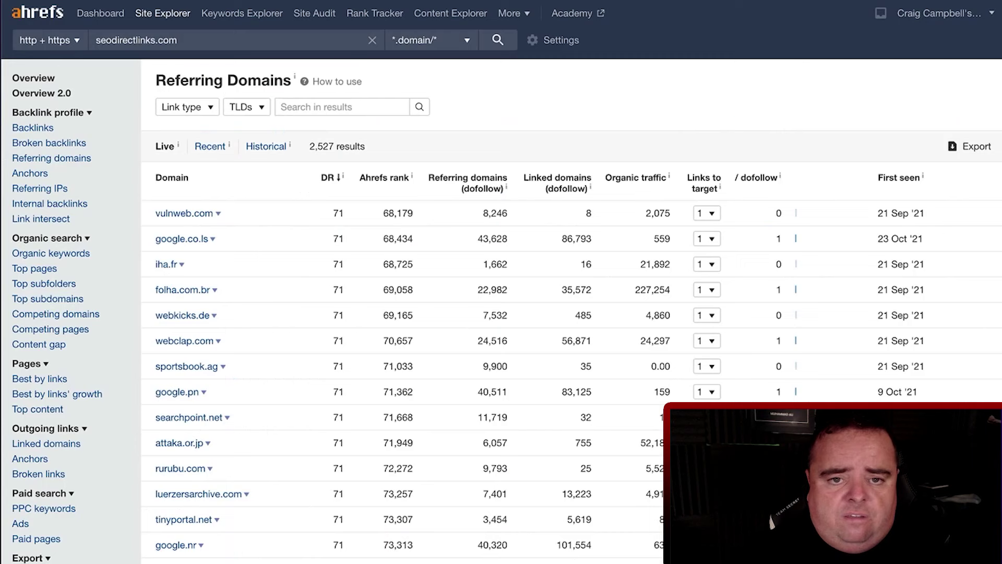
# - Review fahadseo.com in Site Explorer: overview, organic search, and its 14 referring domains
pyautogui.moveTo(178, 40); pyautogui.dragTo(4, 37)
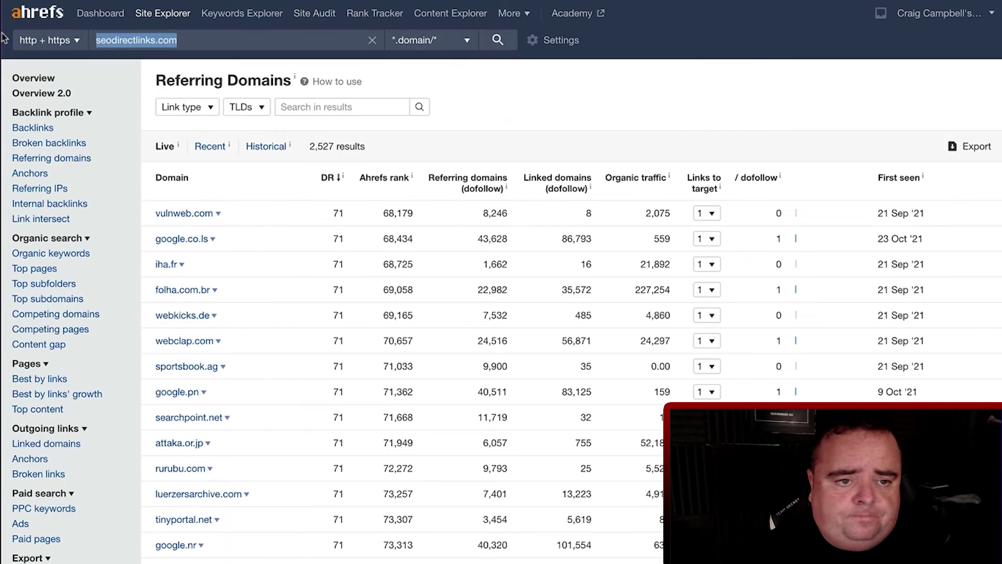
pyautogui.hotkey('ctrl', 'v')
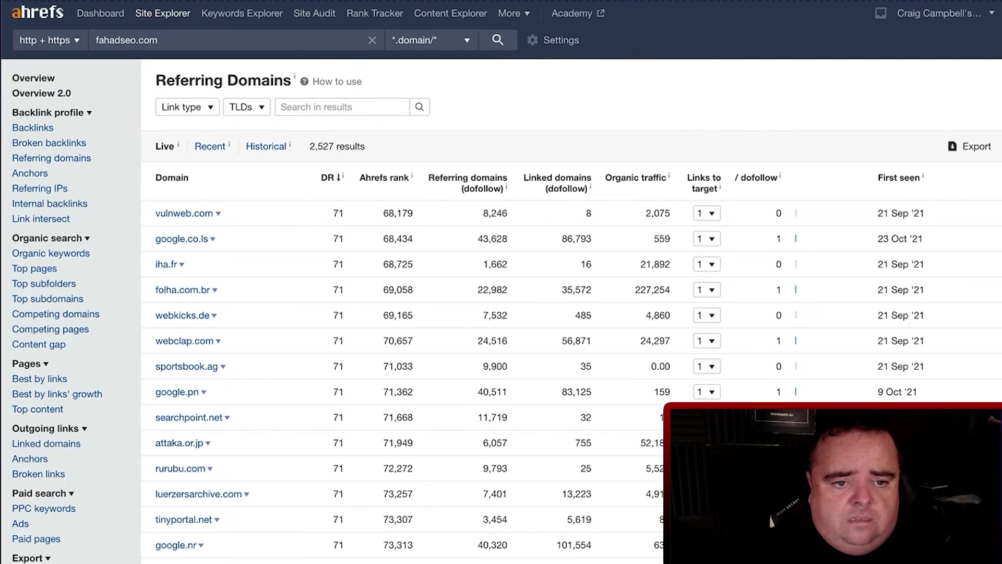
pyautogui.press('Return')
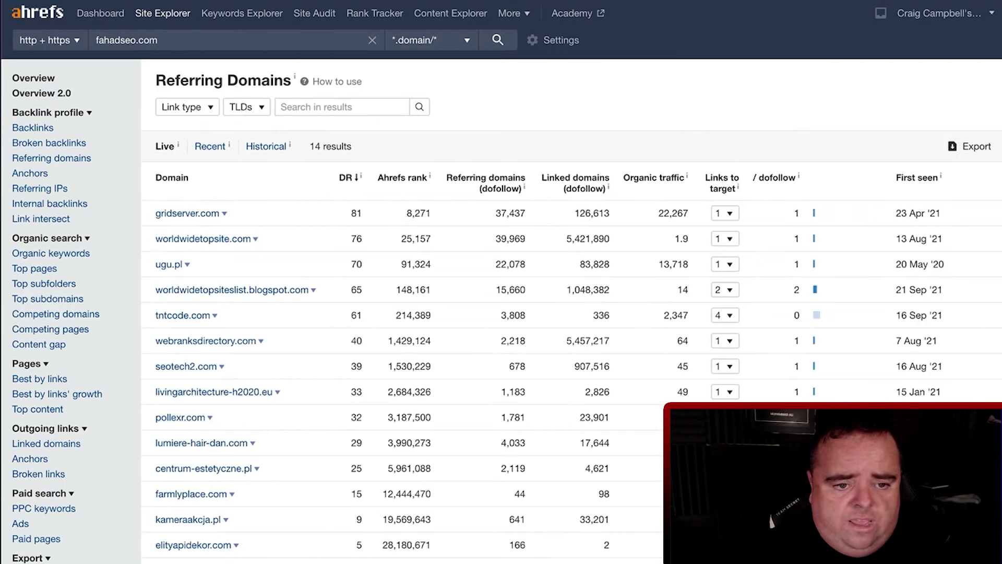
pyautogui.click(33, 78)
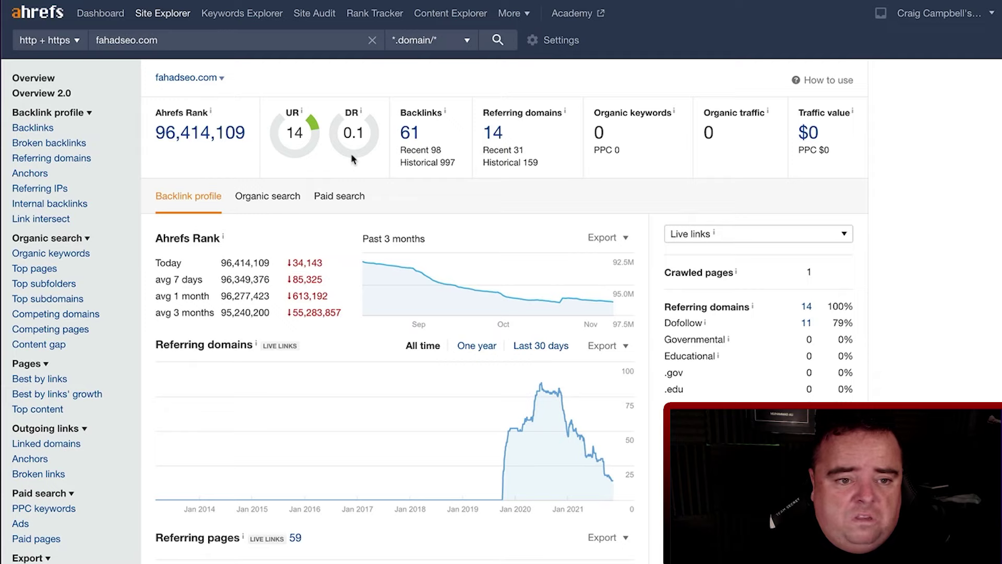
pyautogui.click(282, 196)
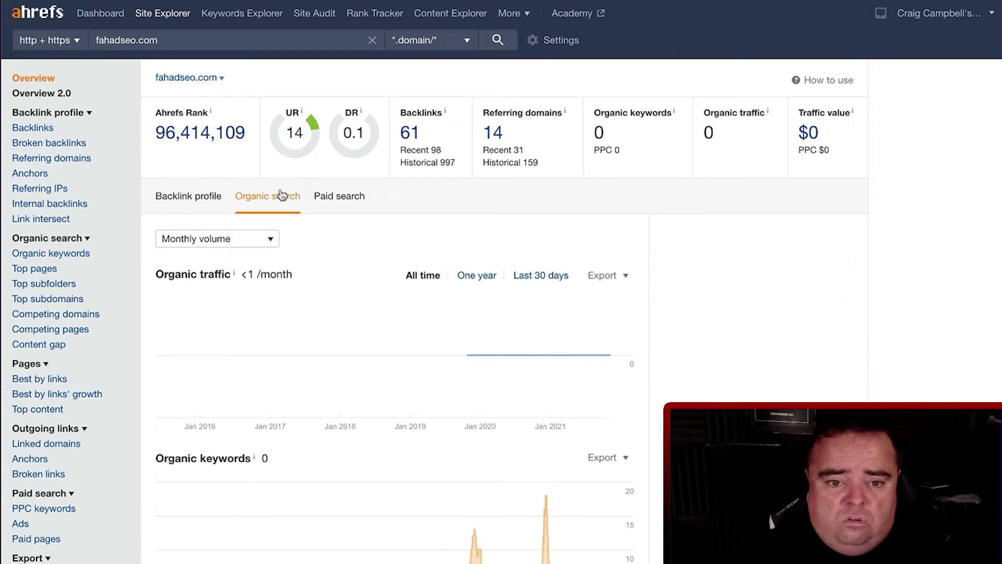
pyautogui.click(497, 133)
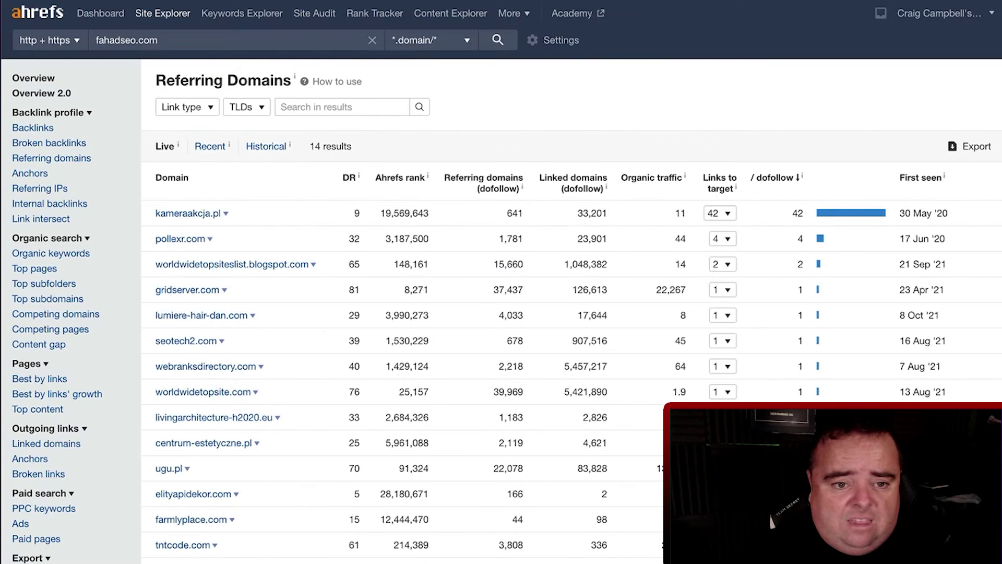
pyautogui.click(46, 79)
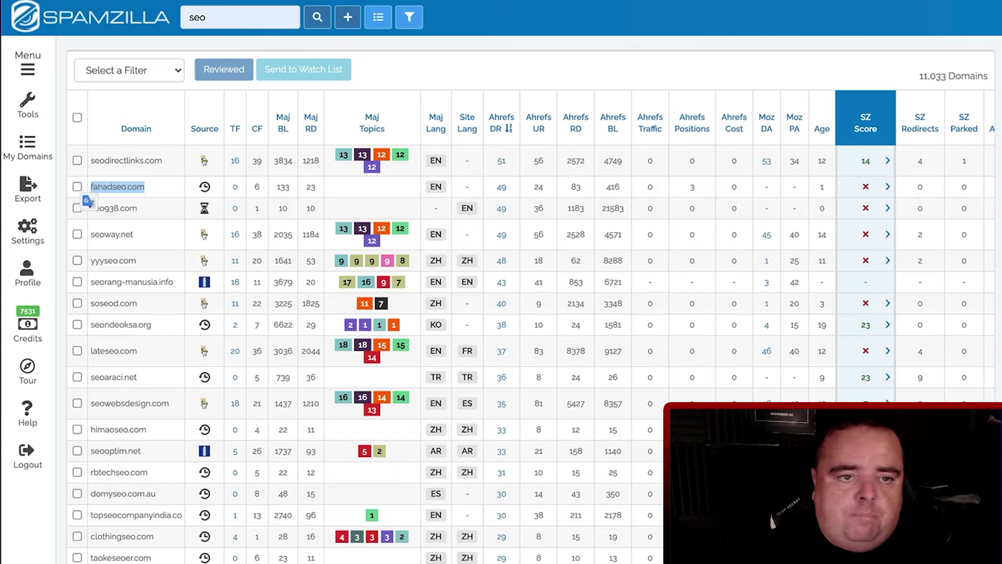
# - Run an advanced GoDaddy Auctions search for the keyword 'seo'
pyautogui.hotkey('ctrl', 'Tab')
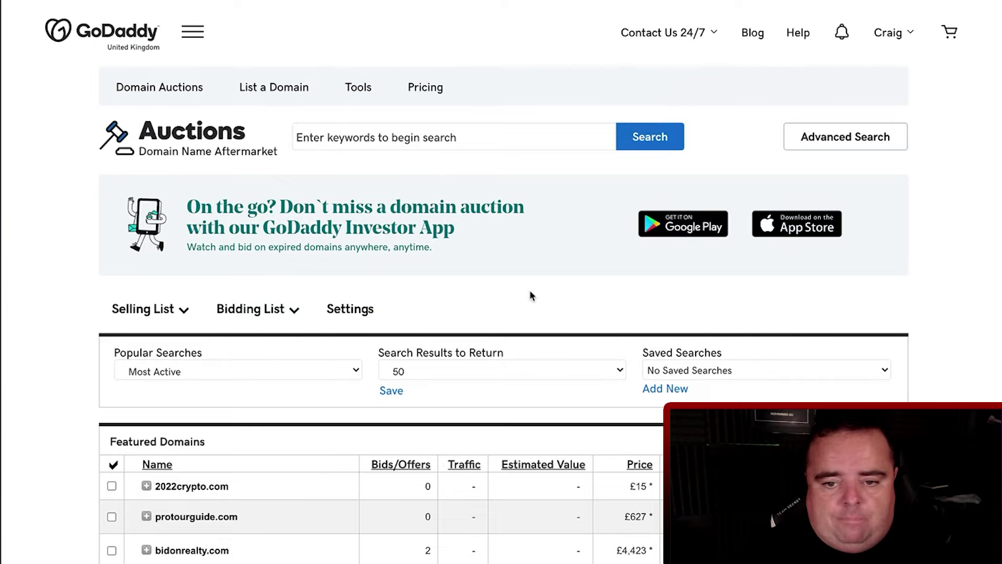
pyautogui.scroll(-5, 565, 289)
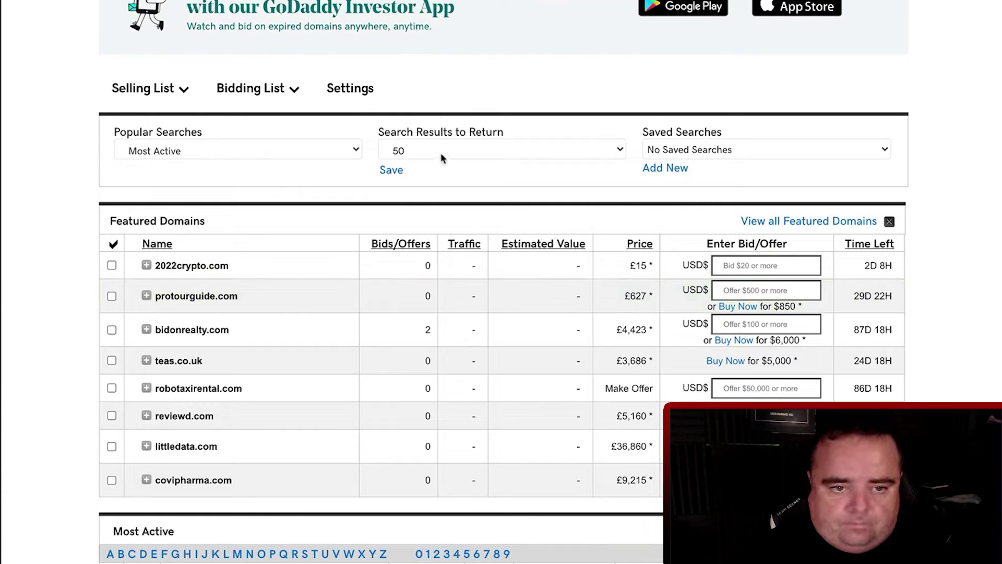
pyautogui.click(681, 168)
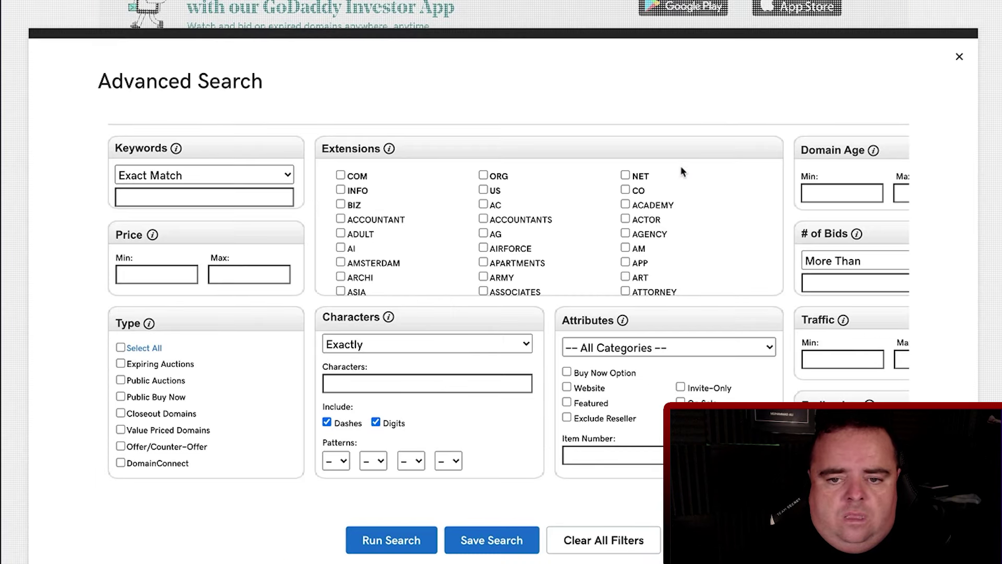
pyautogui.click(168, 198)
pyautogui.write('seo')
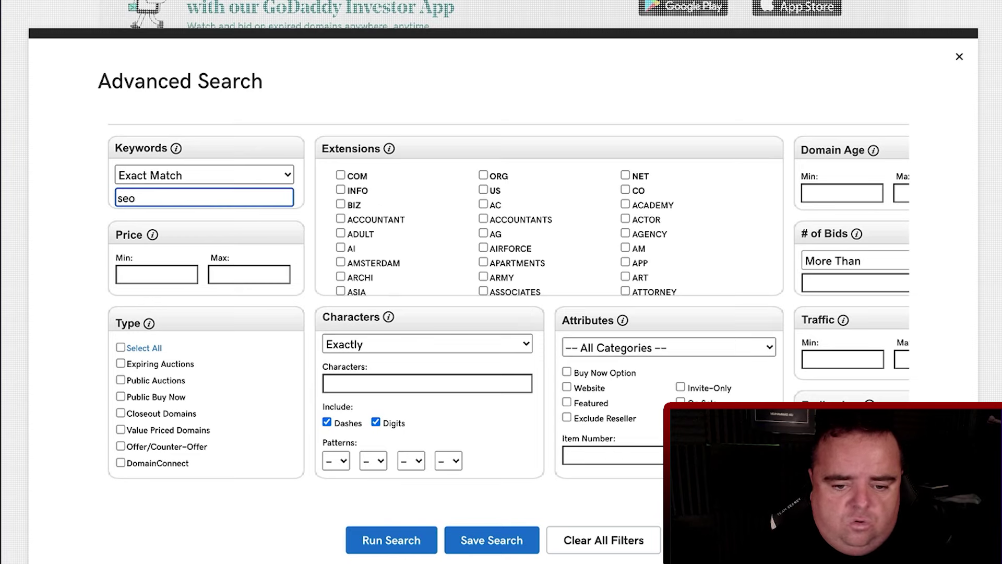
pyautogui.click(394, 544)
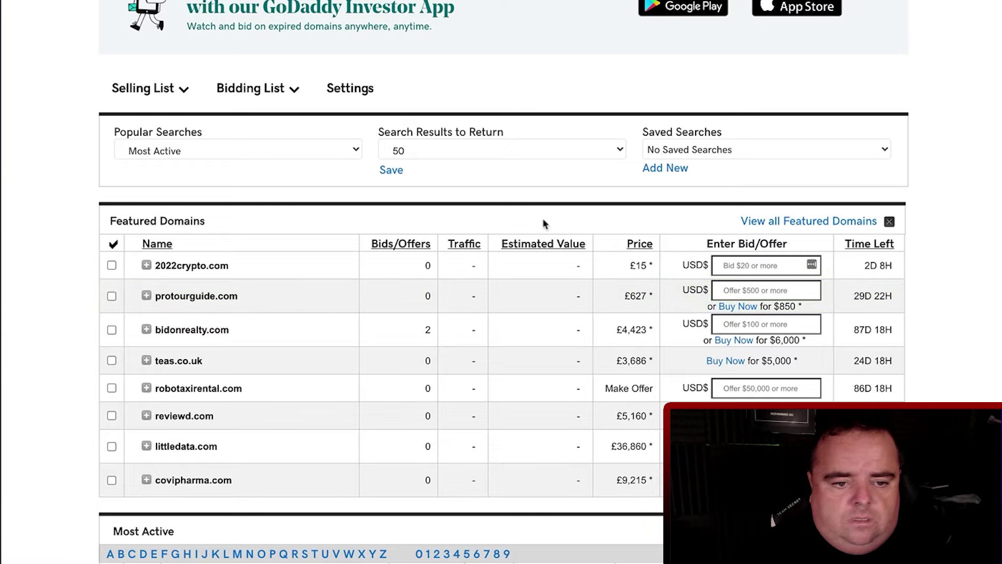
# - Save the exact-match 'seo' search as a new saved search named 'seo'
pyautogui.scroll(-5, 498, 68)
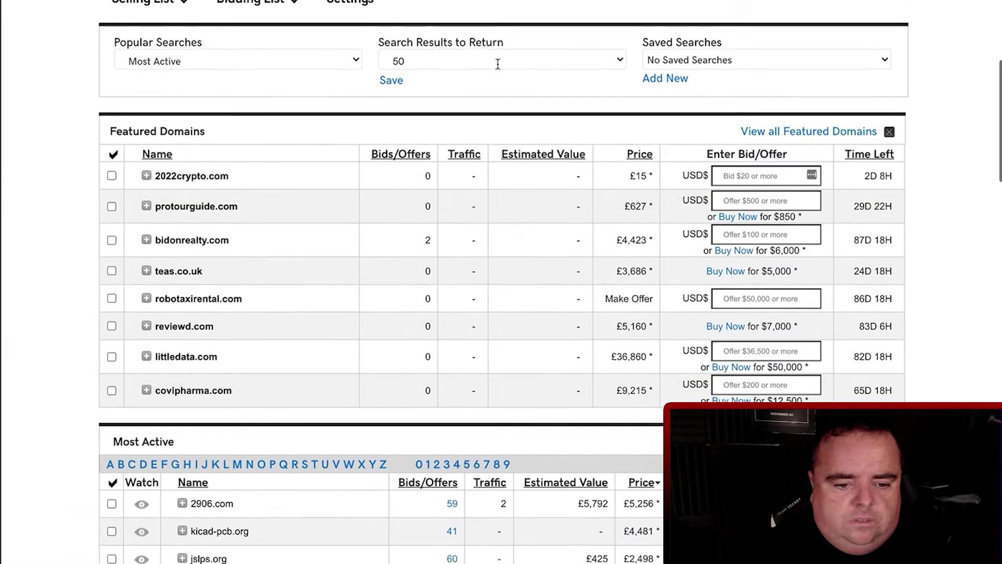
pyautogui.scroll(5, 497, 69)
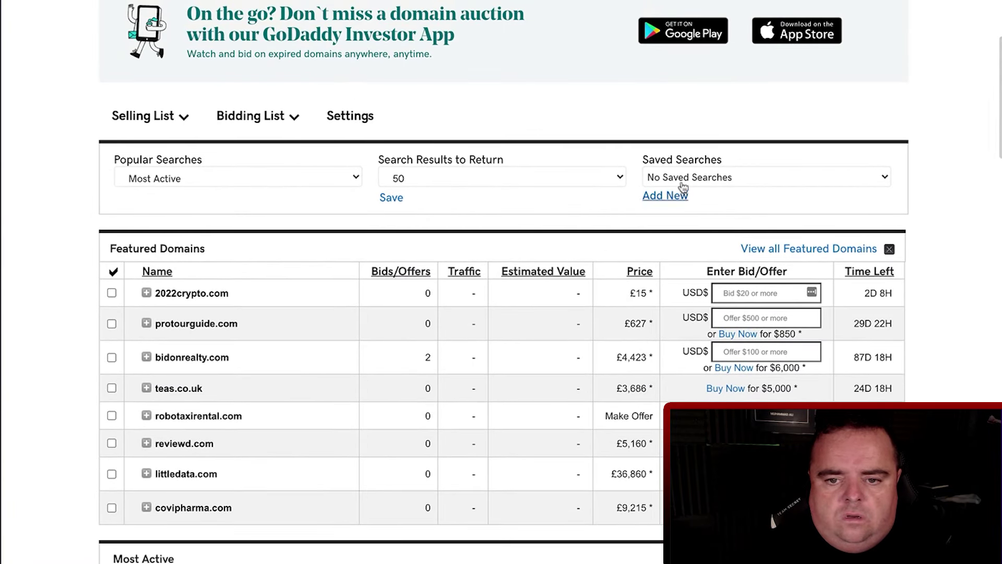
pyautogui.click(681, 179)
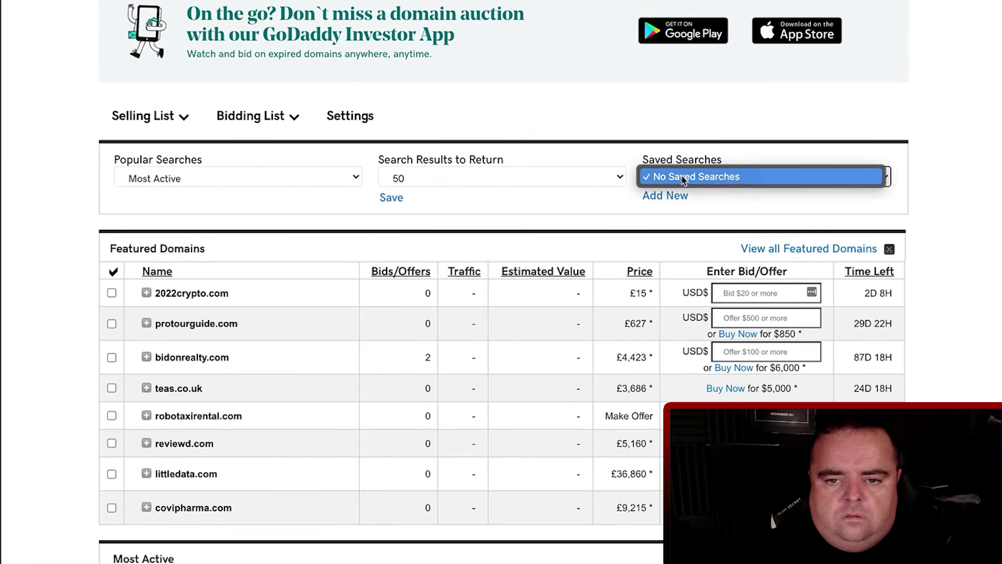
pyautogui.click(673, 202)
pyautogui.click(673, 197)
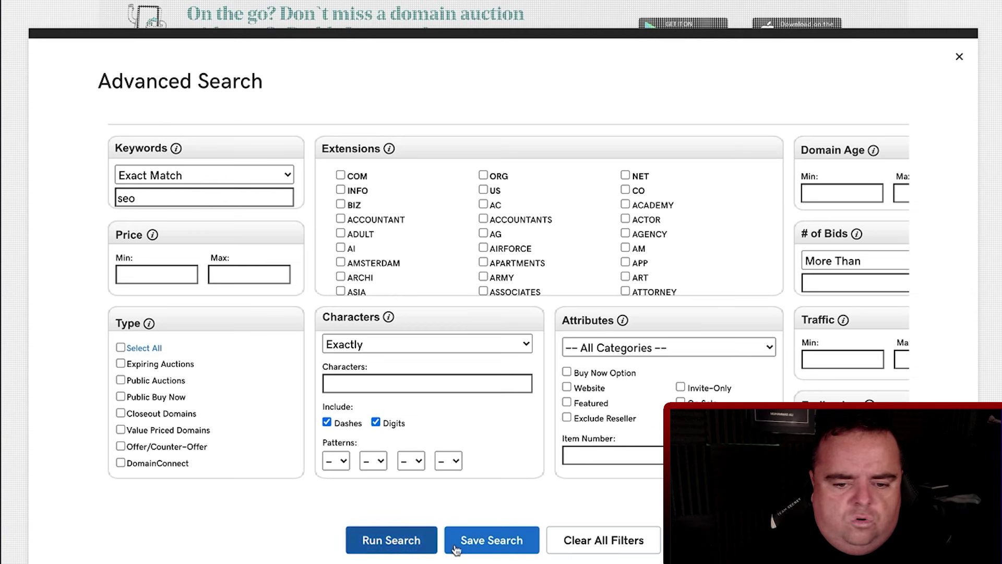
pyautogui.click(473, 549)
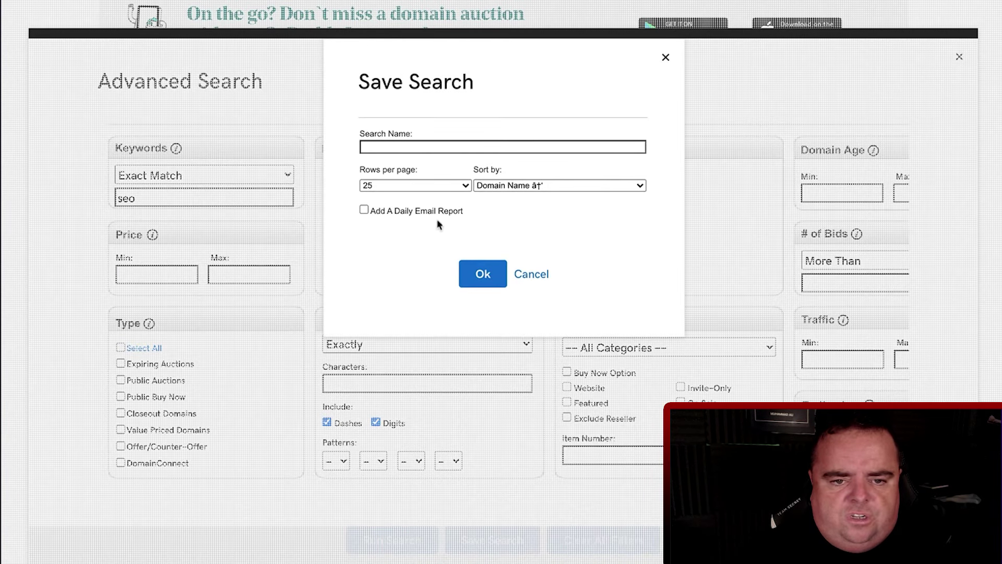
pyautogui.click(412, 144)
pyautogui.write('seo')
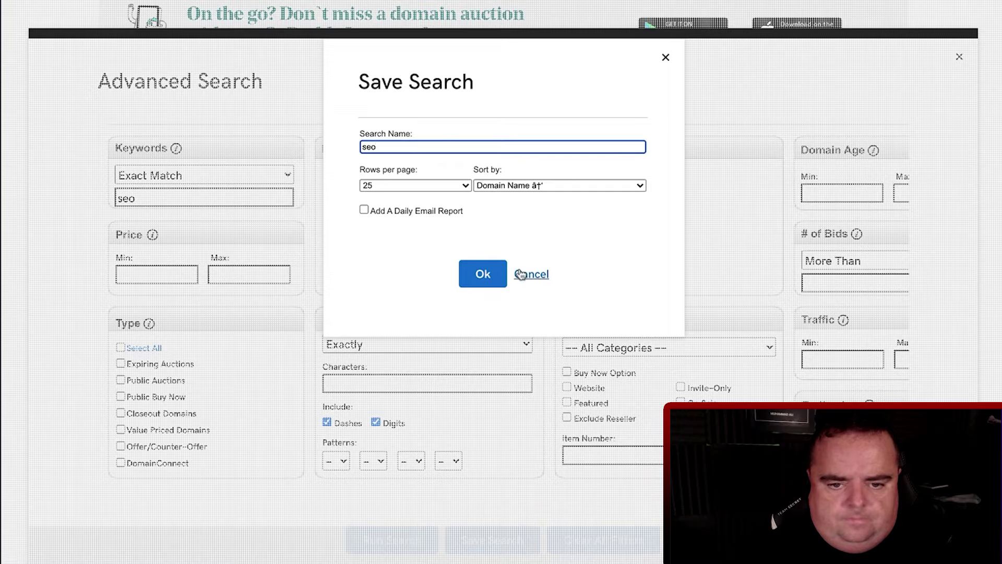
pyautogui.click(491, 268)
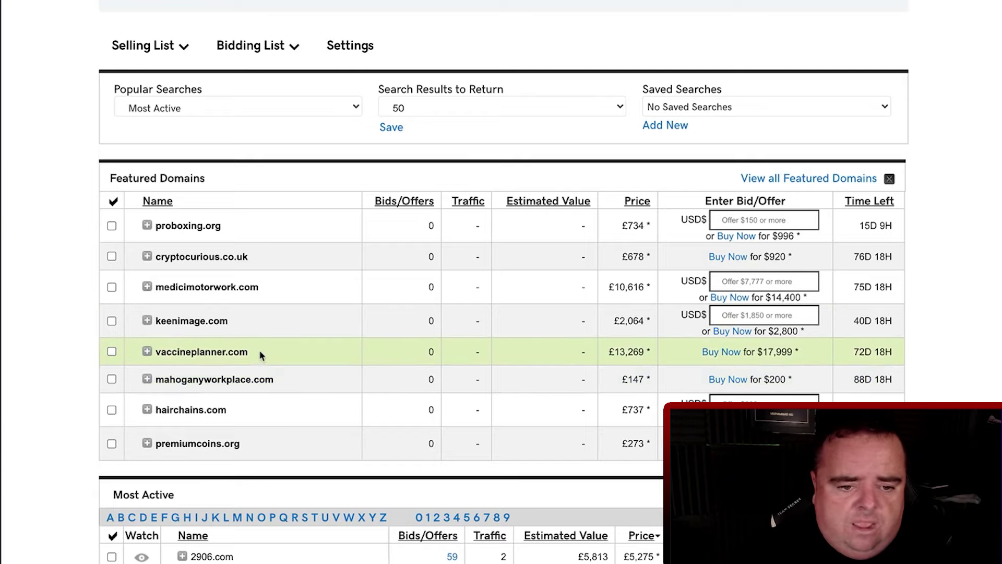
# - Expand the auction details for vaccineplanner.com and medicimotorwork.com, selecting the medicimotorwork.com name
pyautogui.click(185, 356)
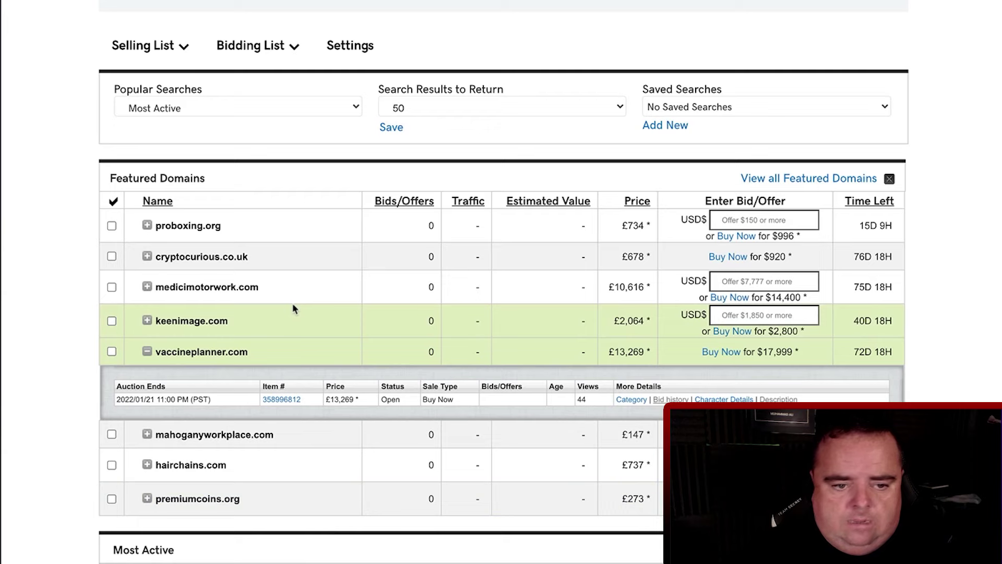
pyautogui.moveTo(267, 286); pyautogui.dragTo(180, 295)
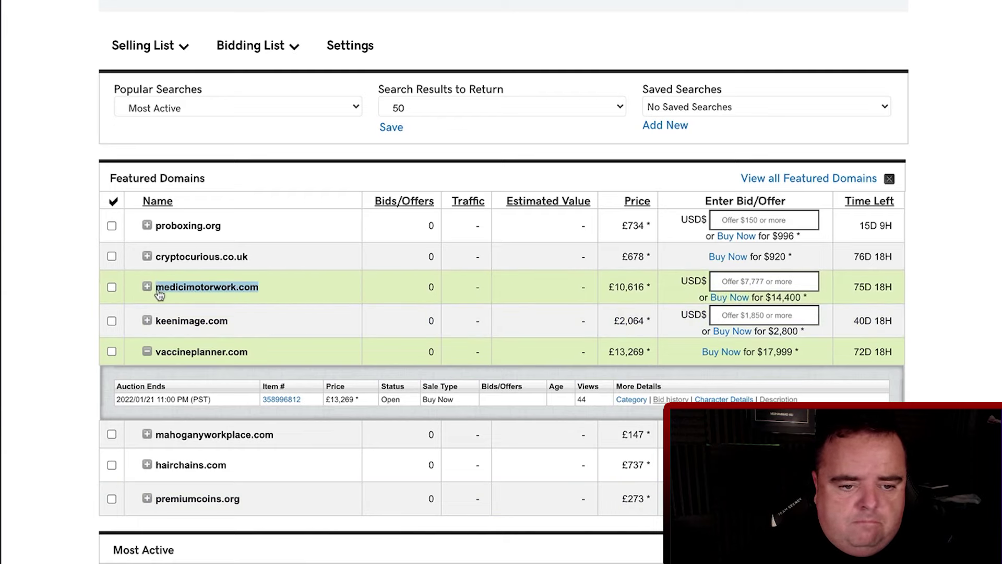
pyautogui.click(159, 292)
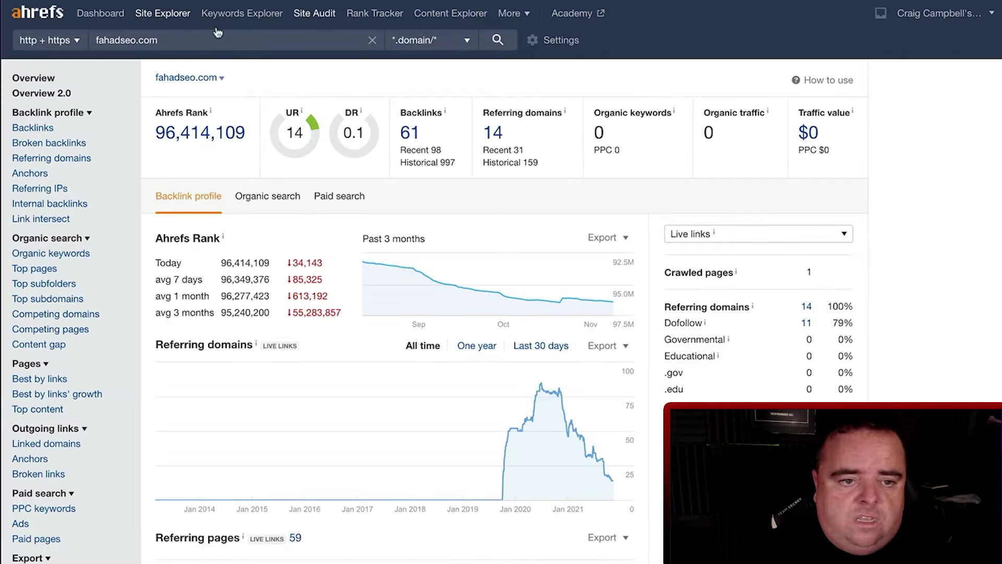
# - Paste medicimotorwork.com into Ahrefs Site Explorer and view its organic search data
pyautogui.moveTo(182, 40); pyautogui.dragTo(1, 42)
pyautogui.write('medicimotorwork.com')
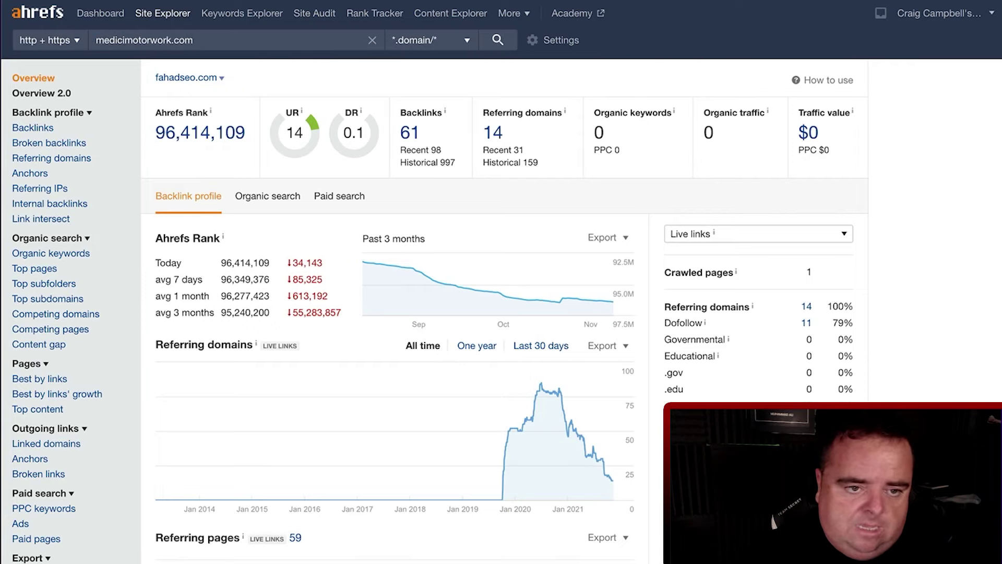
pyautogui.press('Return')
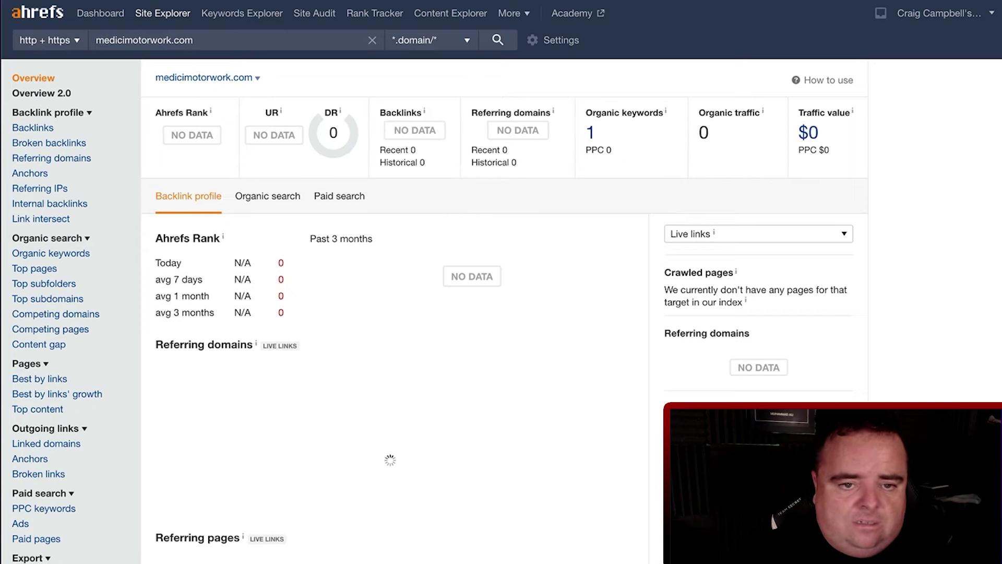
pyautogui.click(49, 84)
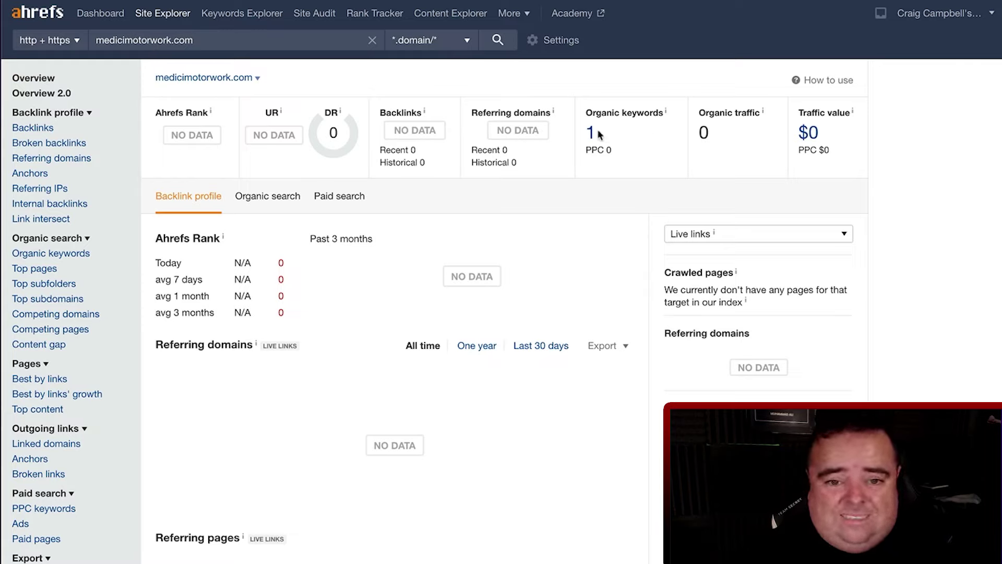
pyautogui.click(267, 197)
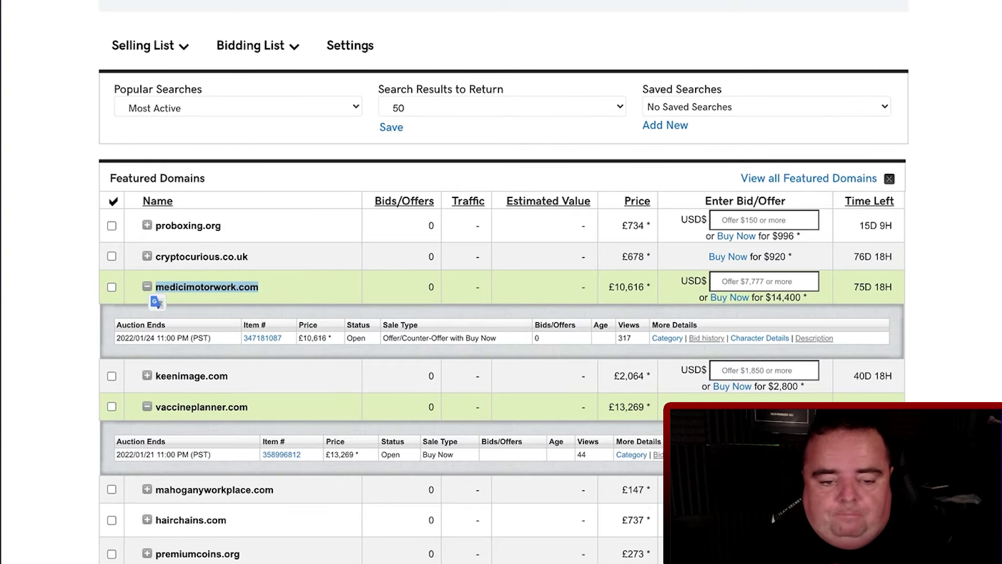
# - Scroll to guessthelogo.com in the Most Active list, select its name and show its auction details
pyautogui.click(946, 197)
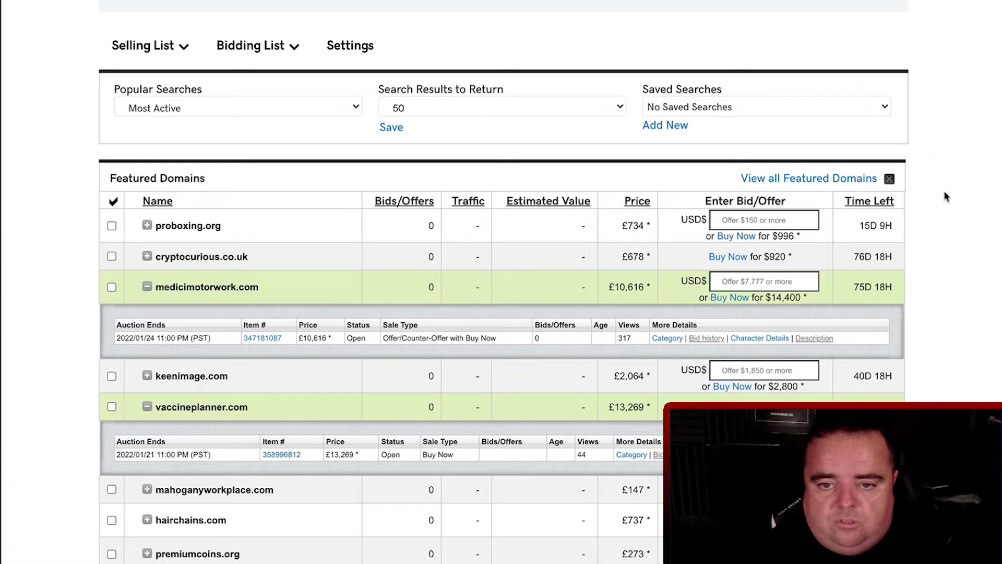
pyautogui.scroll(-9, 946, 196)
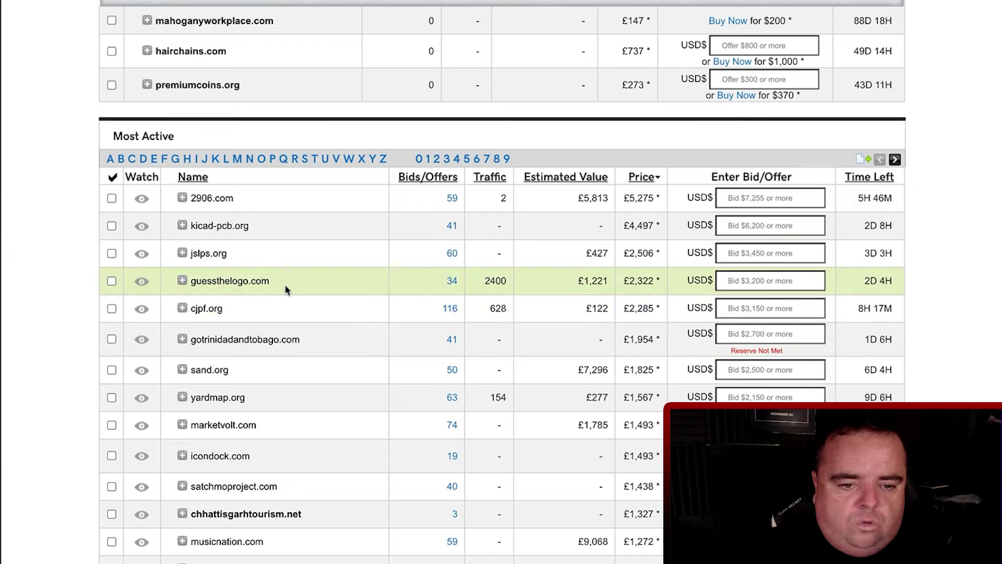
pyautogui.moveTo(284, 284); pyautogui.dragTo(192, 287)
pyautogui.hotkey('ctrl', 'c')
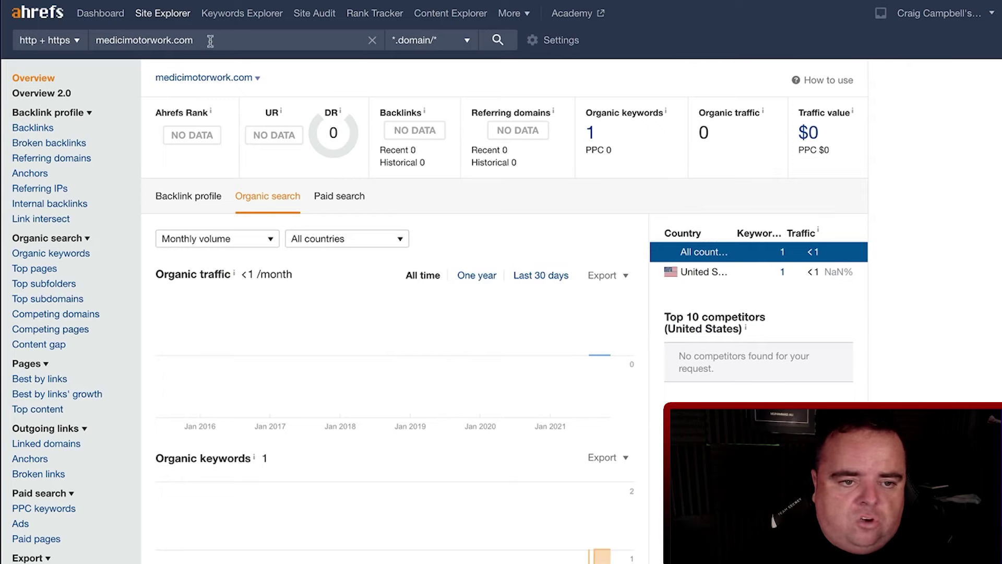
# - Load guessthelogo.com in Ahrefs and review its organic traffic by country: 125 visits, 313 keywords
pyautogui.moveTo(210, 41); pyautogui.dragTo(21, 43)
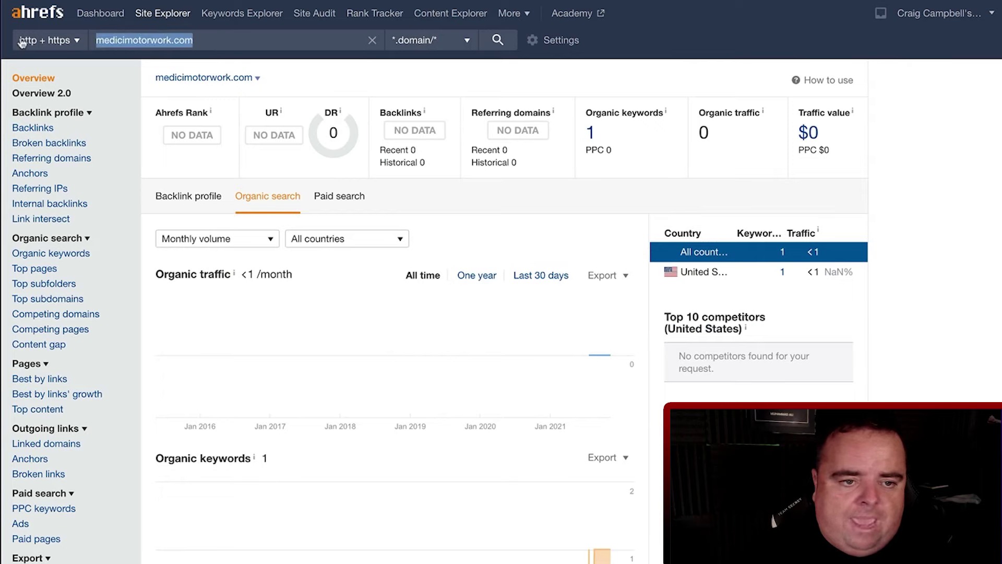
pyautogui.hotkey('ctrl', 'v')
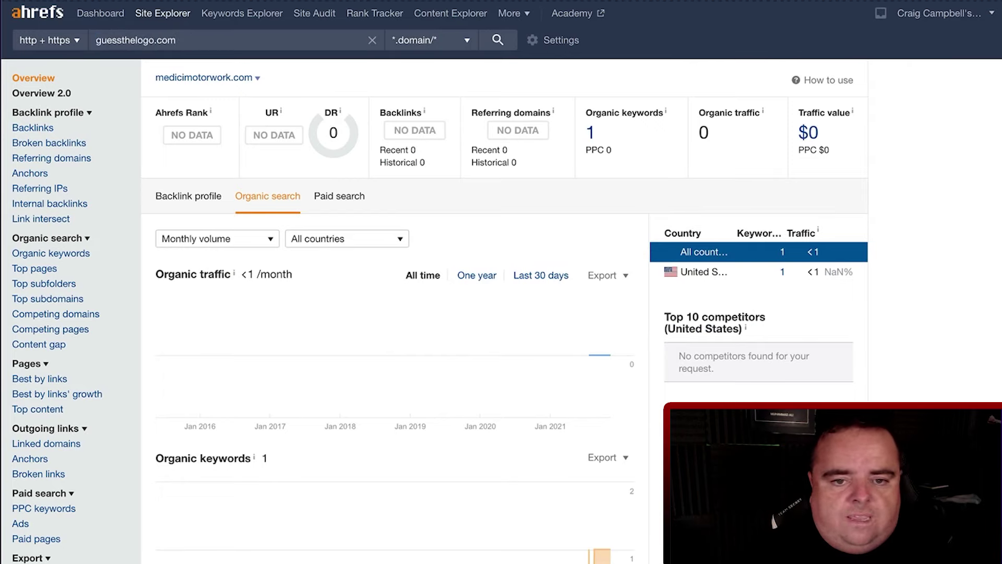
pyautogui.press('Return')
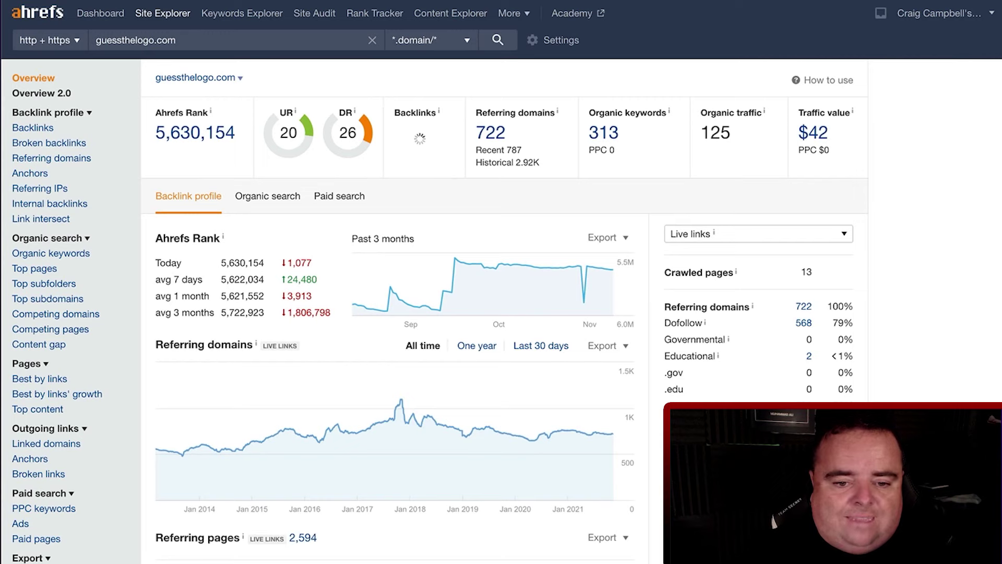
pyautogui.click(265, 197)
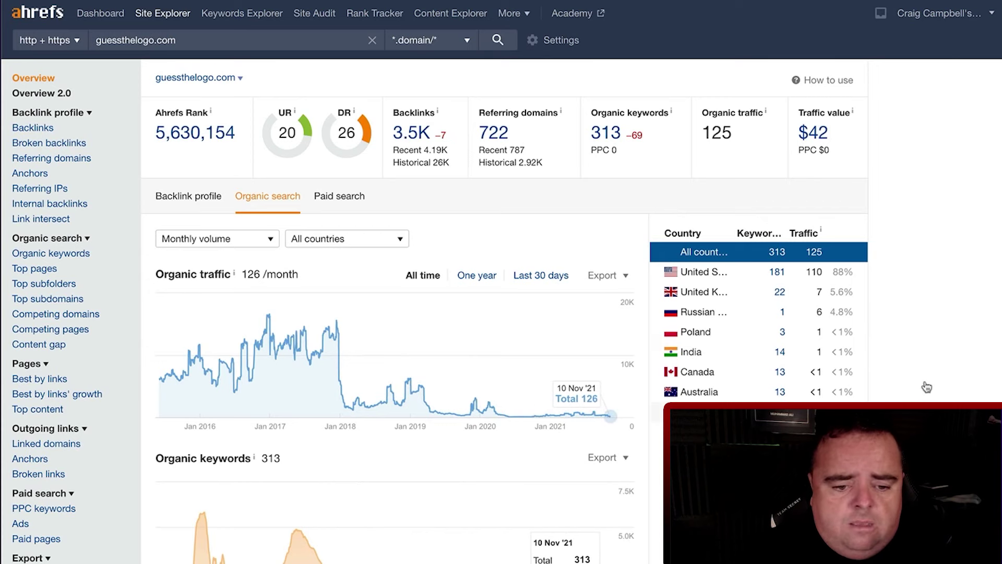
pyautogui.scroll(-3, 927, 386)
pyautogui.scroll(-3, 927, 386)
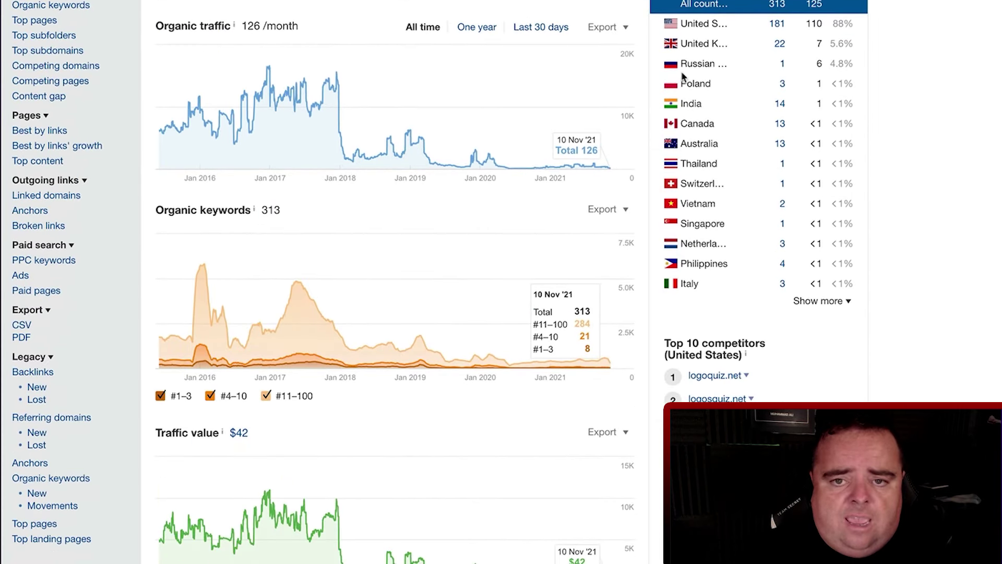
pyautogui.scroll(3, 673, 63)
pyautogui.scroll(3, 661, 43)
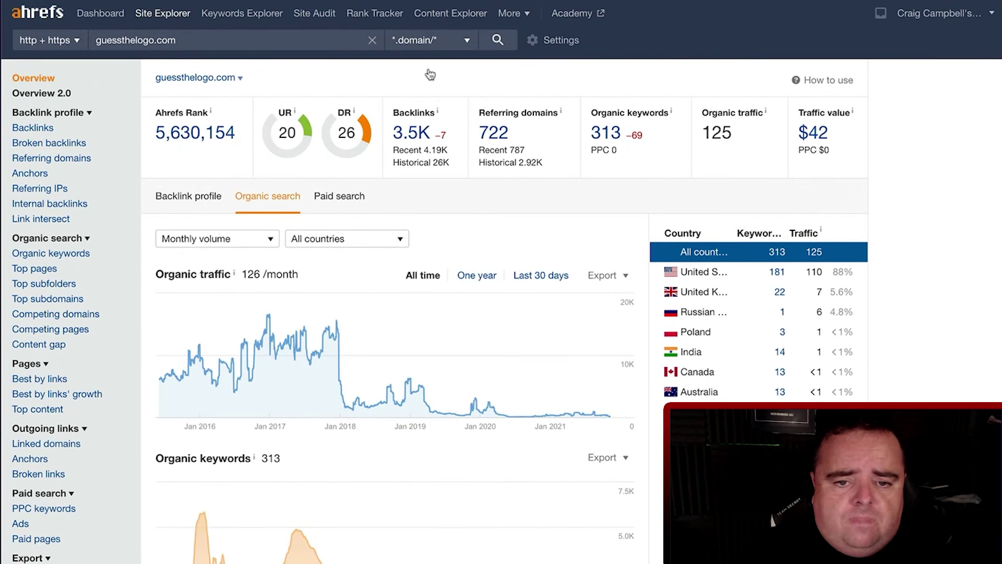
# - Sort guessthelogo.com's 722 referring domains by highest DR and scroll through page 2, down to DR 53
pyautogui.click(493, 135)
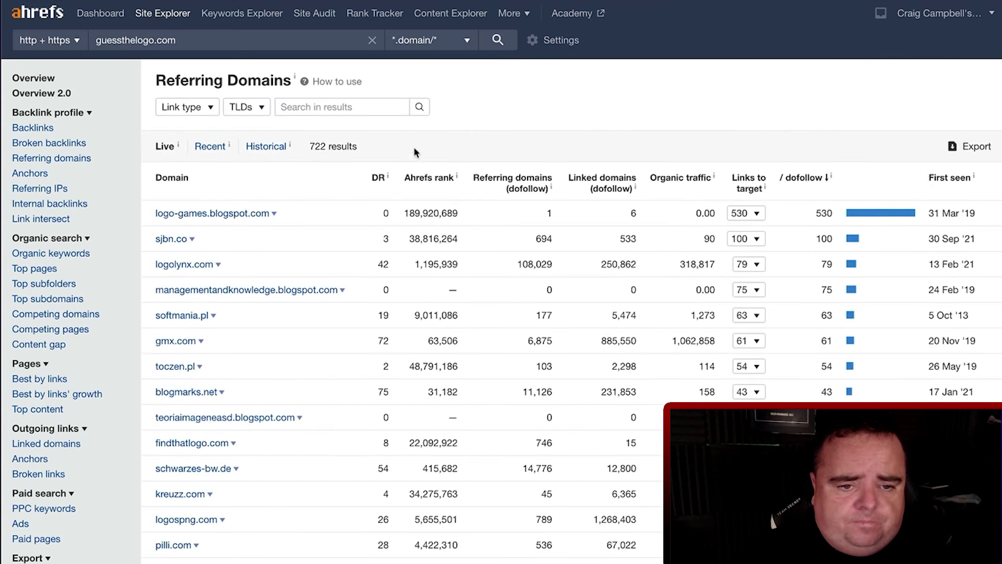
pyautogui.click(379, 179)
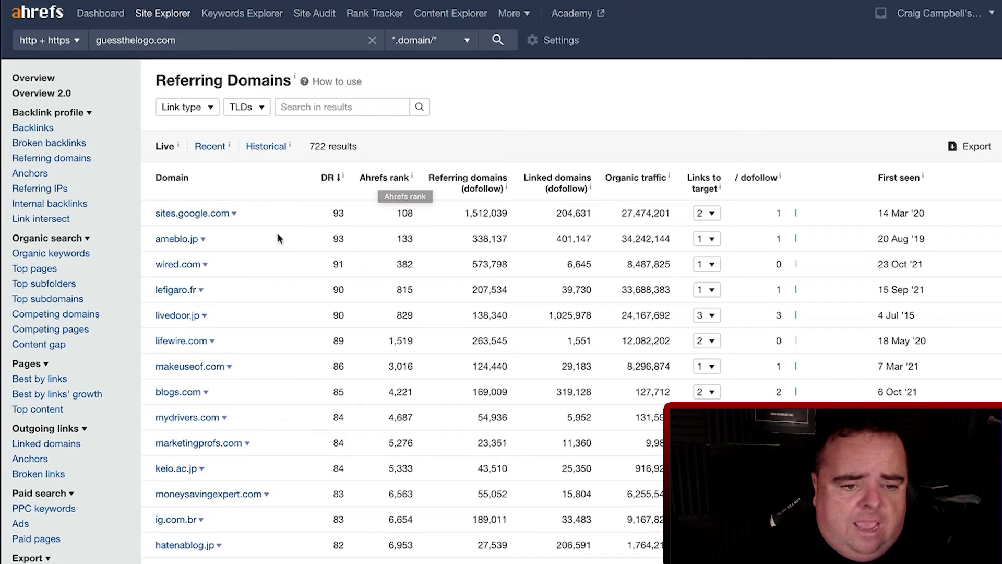
pyautogui.scroll(-1, 277, 233)
pyautogui.scroll(-3, 217, 135)
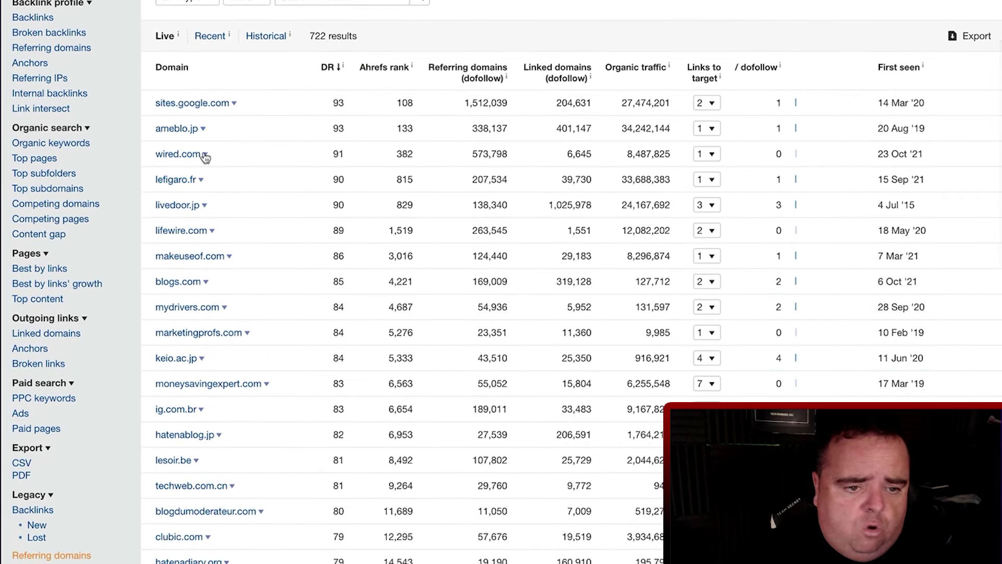
pyautogui.scroll(-7, 205, 157)
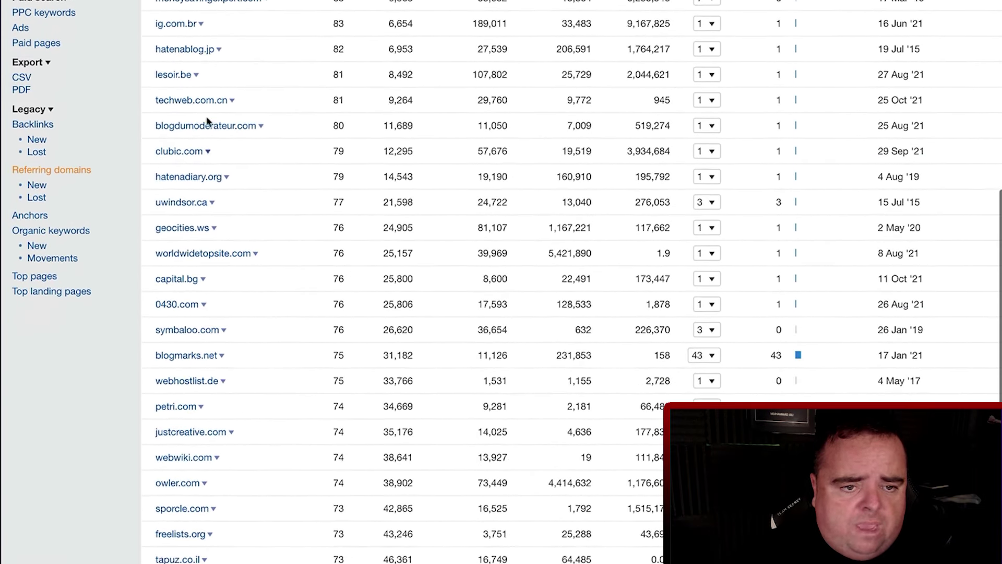
pyautogui.scroll(-9, 233, 178)
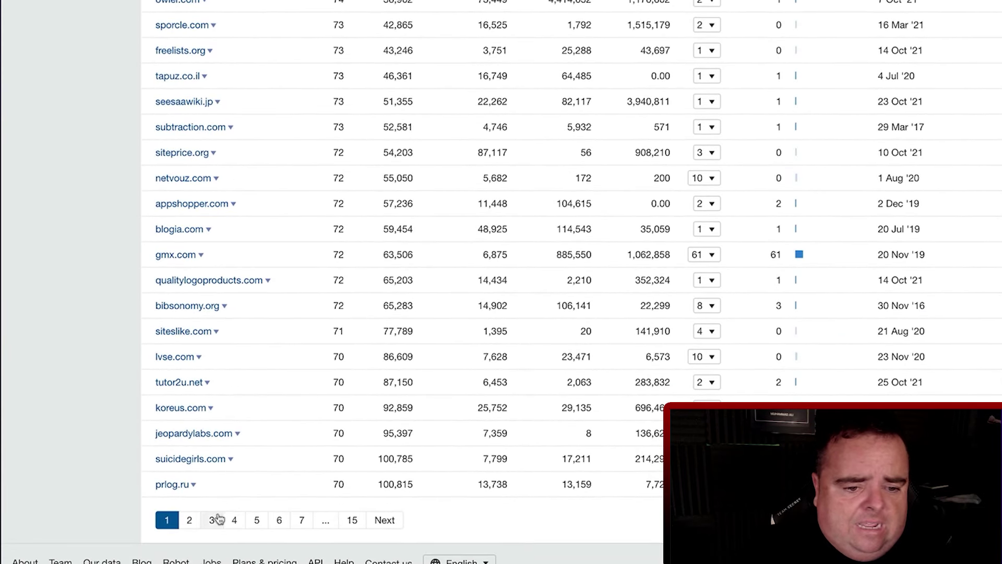
pyautogui.click(196, 526)
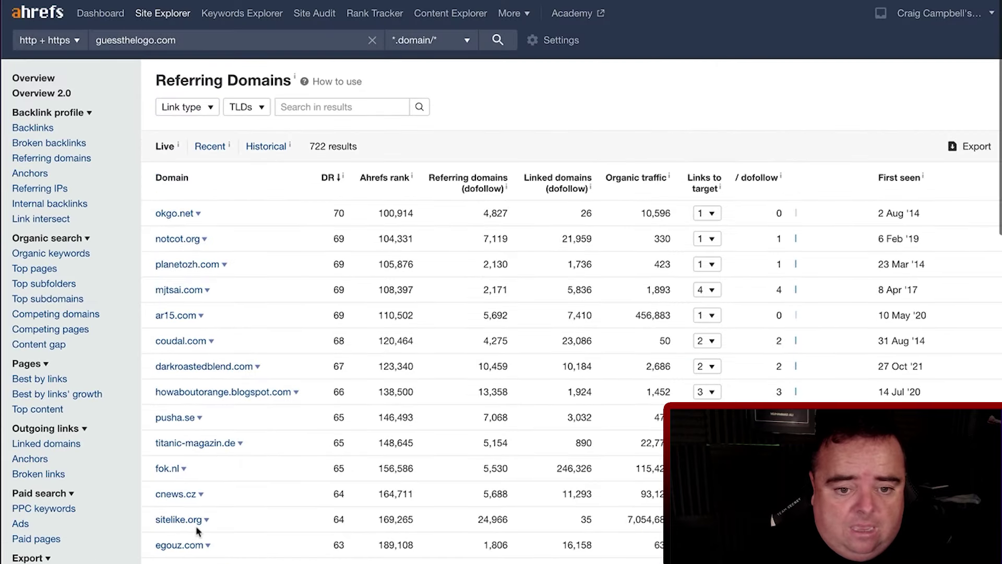
pyautogui.scroll(-2, 324, 395)
pyautogui.scroll(-8, 325, 400)
pyautogui.scroll(-3, 324, 401)
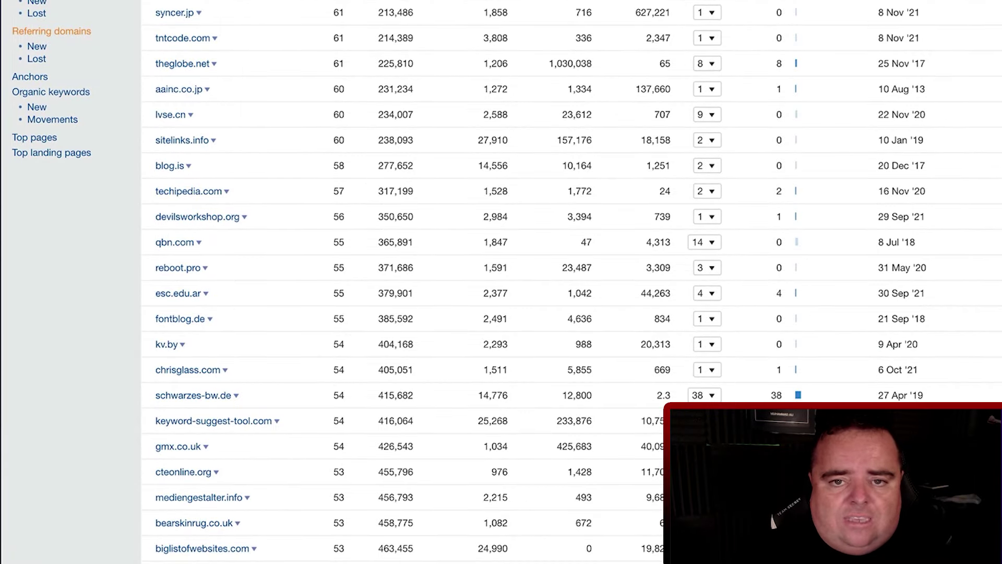
# - Find the Wayback Machine via a 'wayback' web search and look up guessthelogo.com
pyautogui.press('super+t')
pyautogui.write('wayback')
pyautogui.press('Return')
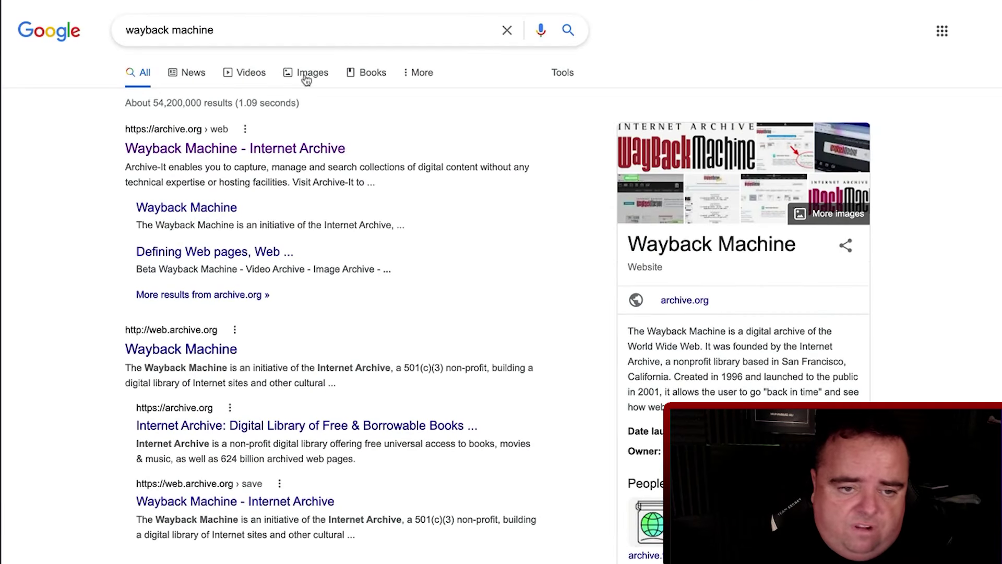
pyautogui.click(260, 157)
pyautogui.click(460, 114)
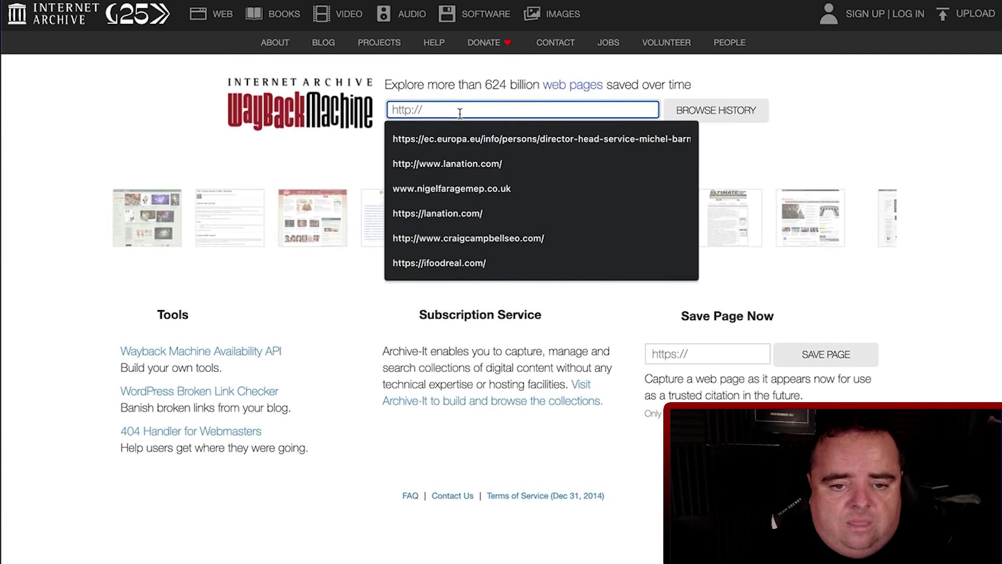
pyautogui.press('super+v')
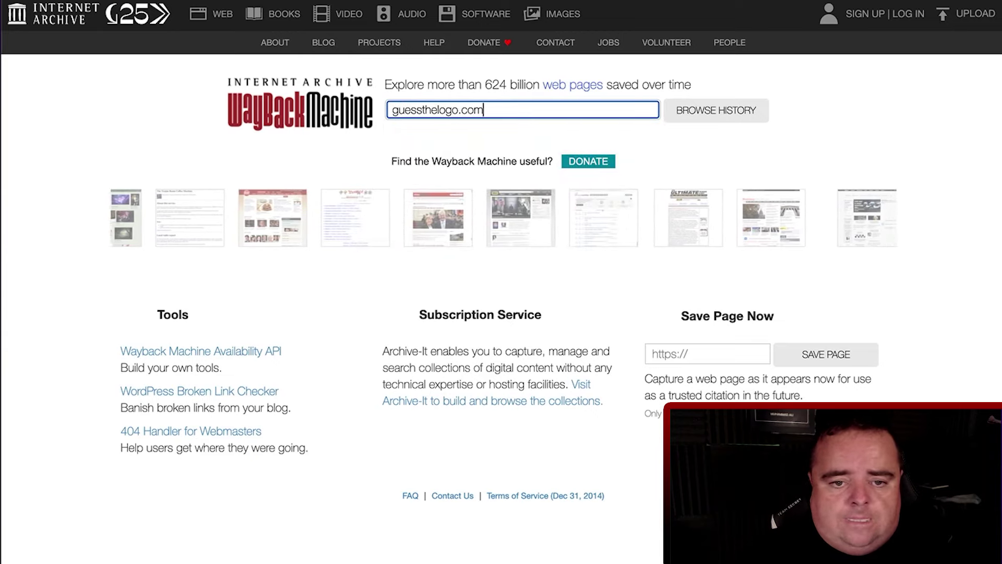
pyautogui.press('Return')
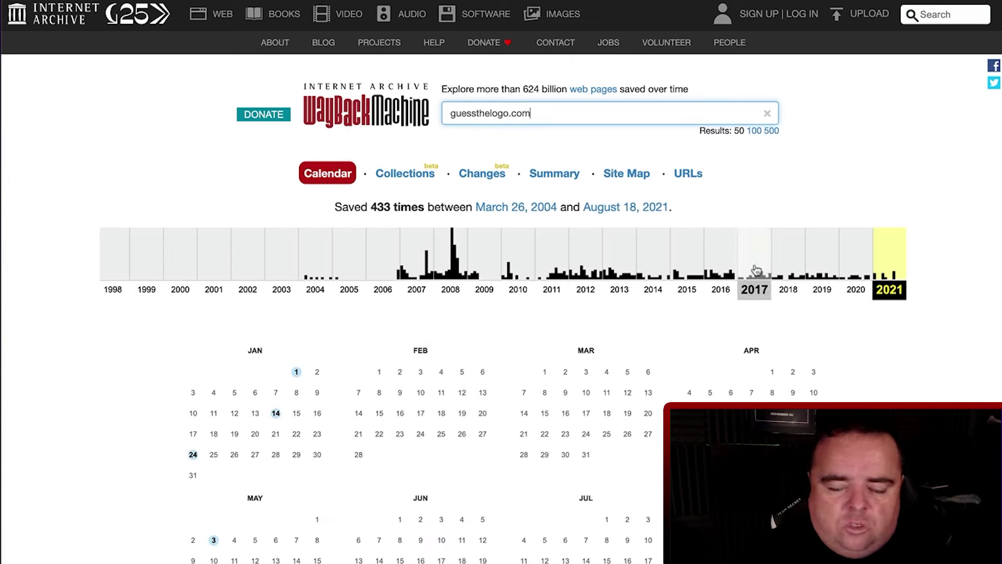
# - Open the 4 March 2016 capture of guessthelogo.com and look over its logo games and quizzes
pyautogui.click(721, 268)
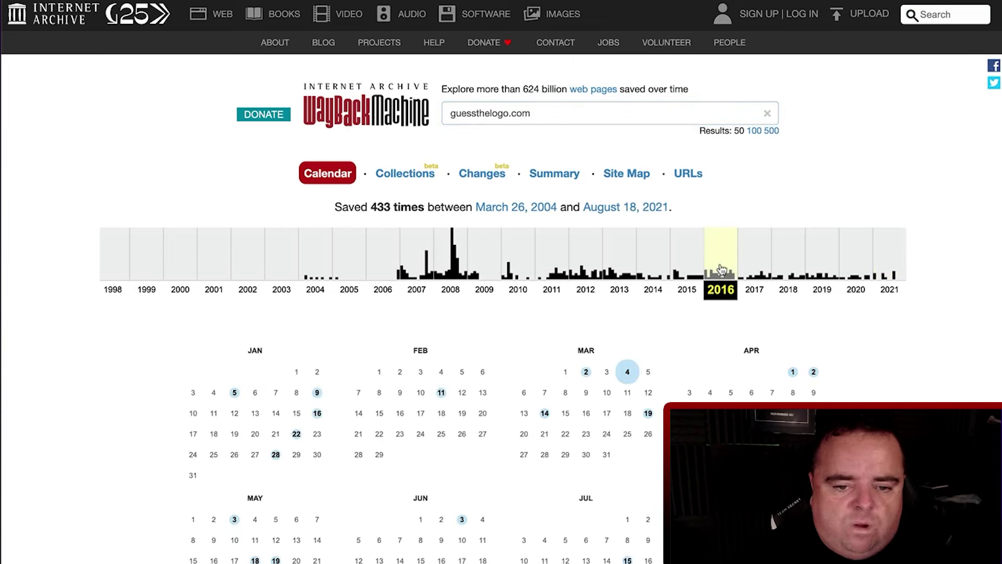
pyautogui.moveTo(629, 375)
pyautogui.moveTo(647, 427)
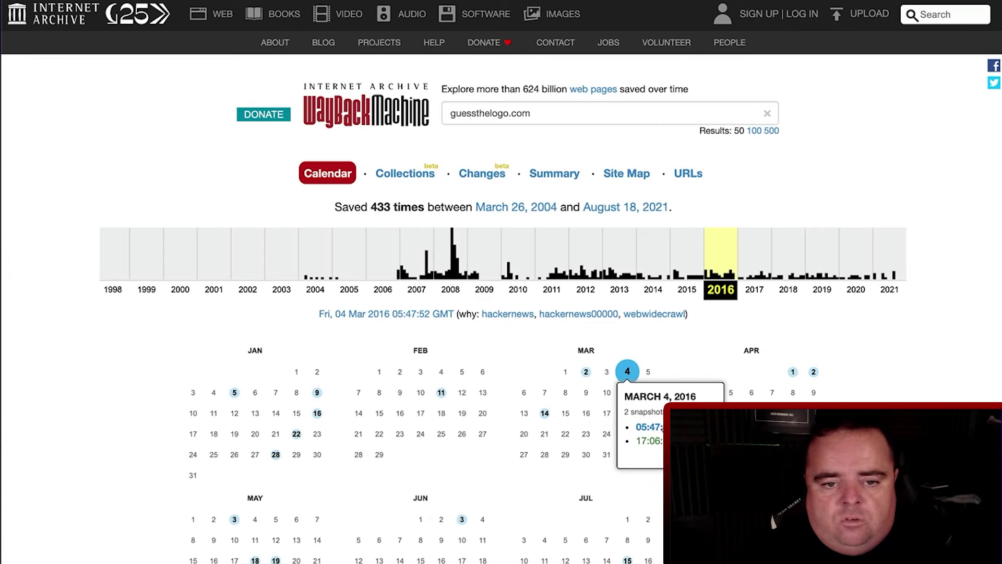
pyautogui.click(647, 427)
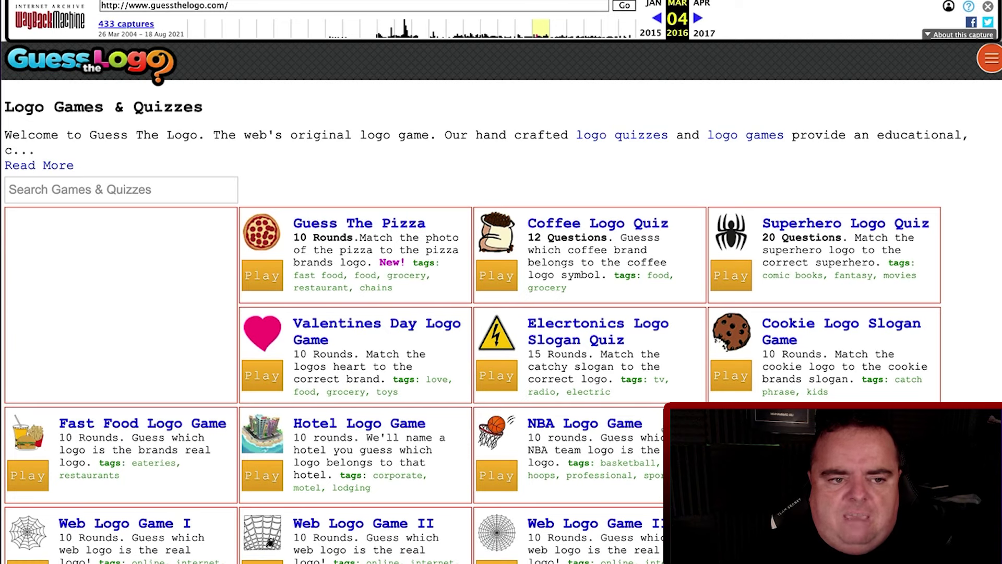
pyautogui.hotkey('ctrl', 'a')
pyautogui.scroll(-5, 305, 163)
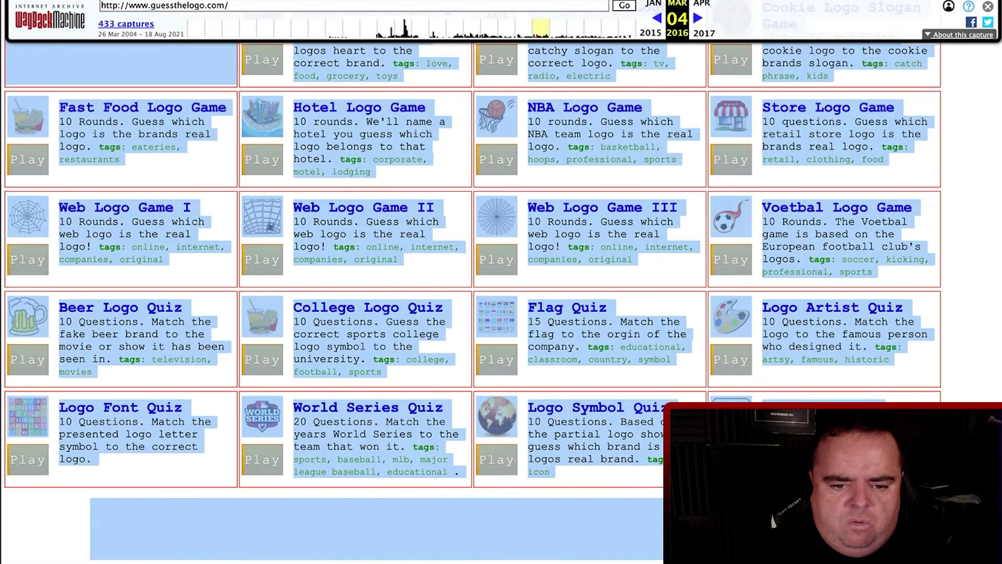
pyautogui.scroll(5, 470, 282)
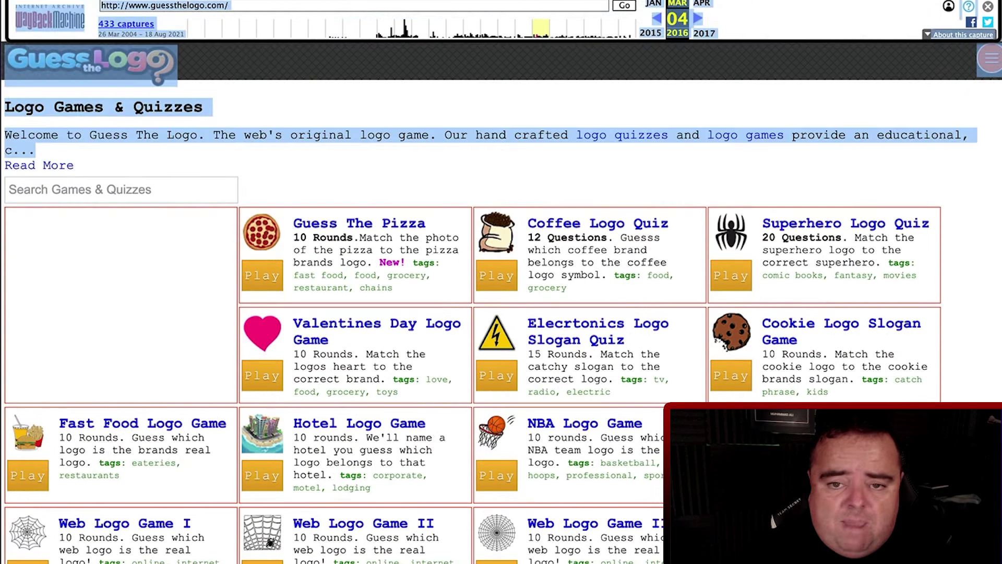
pyautogui.click(655, 93)
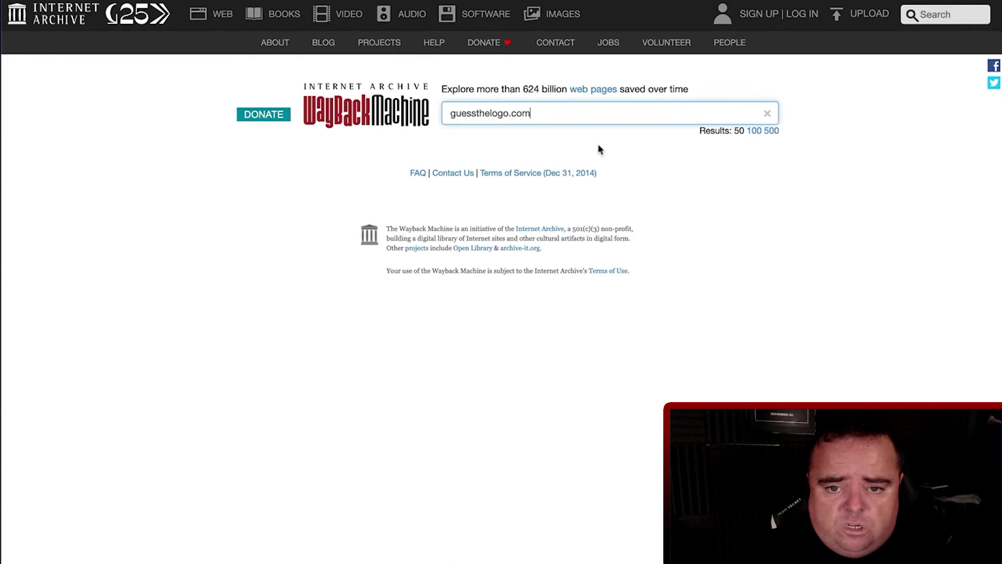
# - Go back to guessthelogo.com's capture calendar and show the 2013 captures, pointing at March 2
pyautogui.hotkey('alt', 'Left')
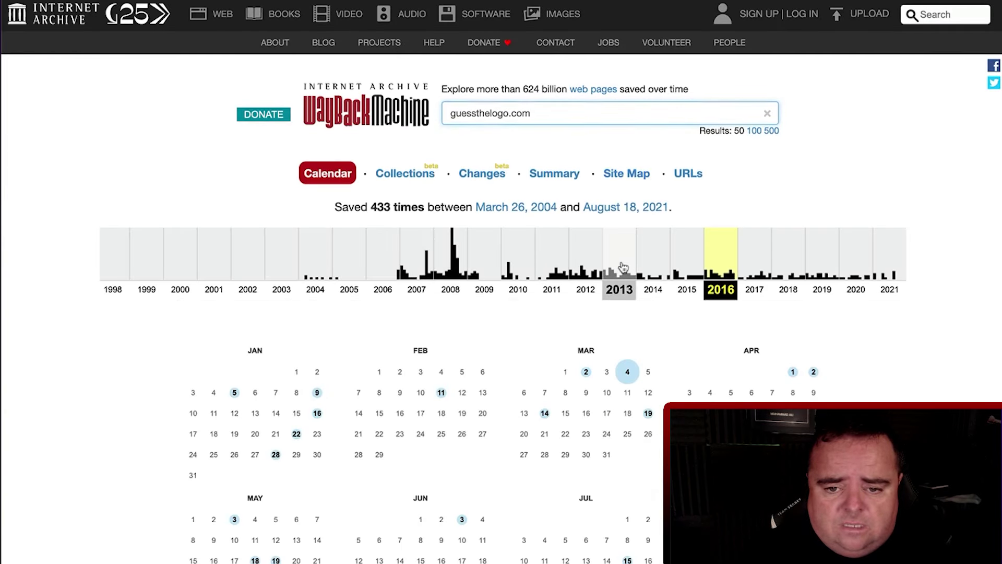
pyautogui.click(622, 267)
pyautogui.moveTo(648, 371)
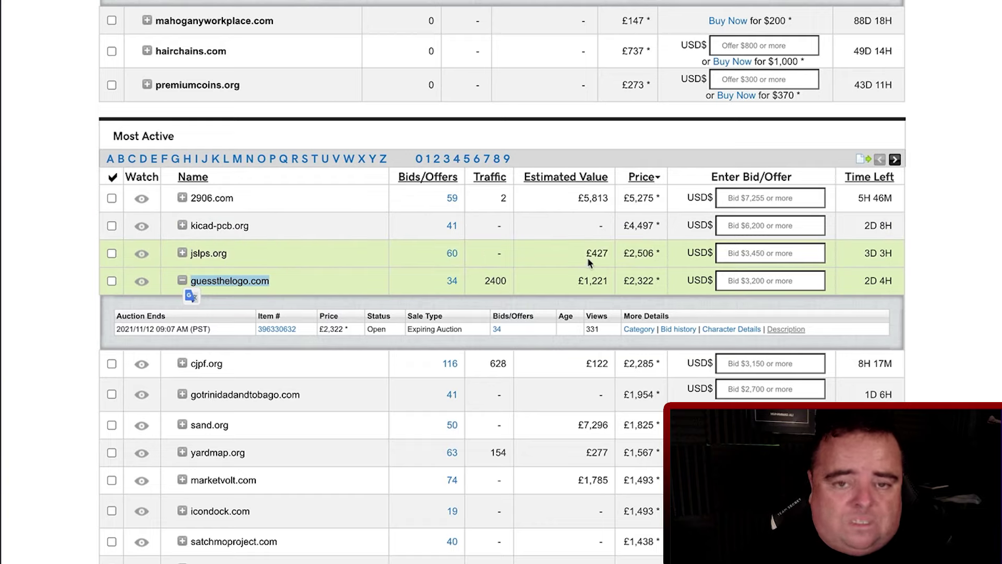
# - Scroll down the Most Active list and select the yukon-eagle.com name to copy
pyautogui.click(956, 274)
pyautogui.scroll(-5, 956, 274)
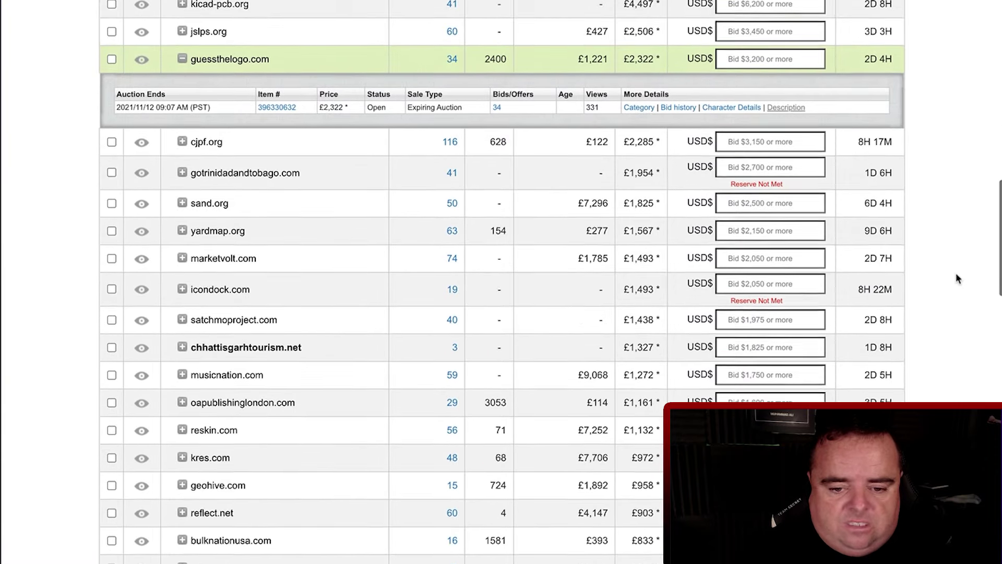
pyautogui.scroll(-15, 957, 276)
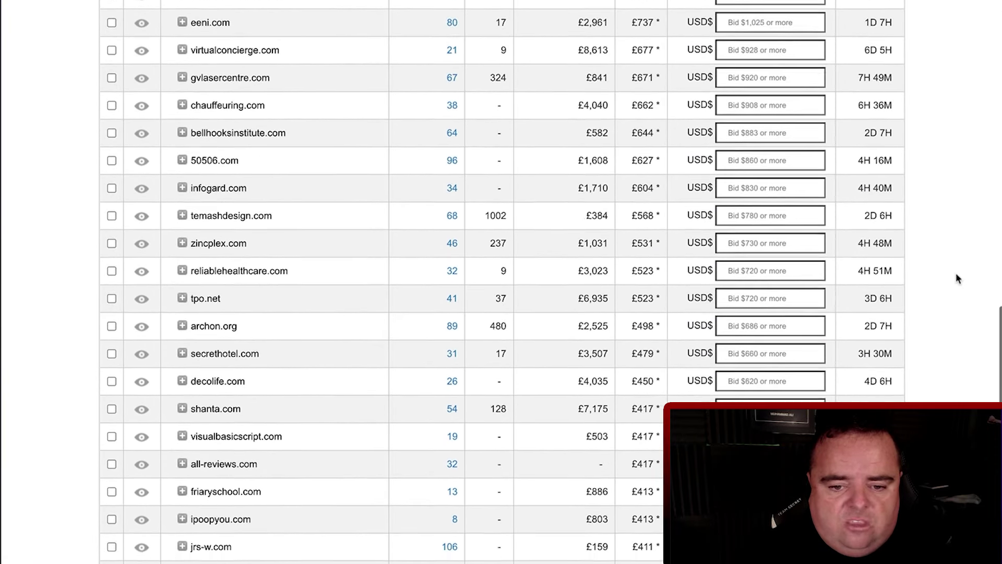
pyautogui.scroll(-8, 957, 278)
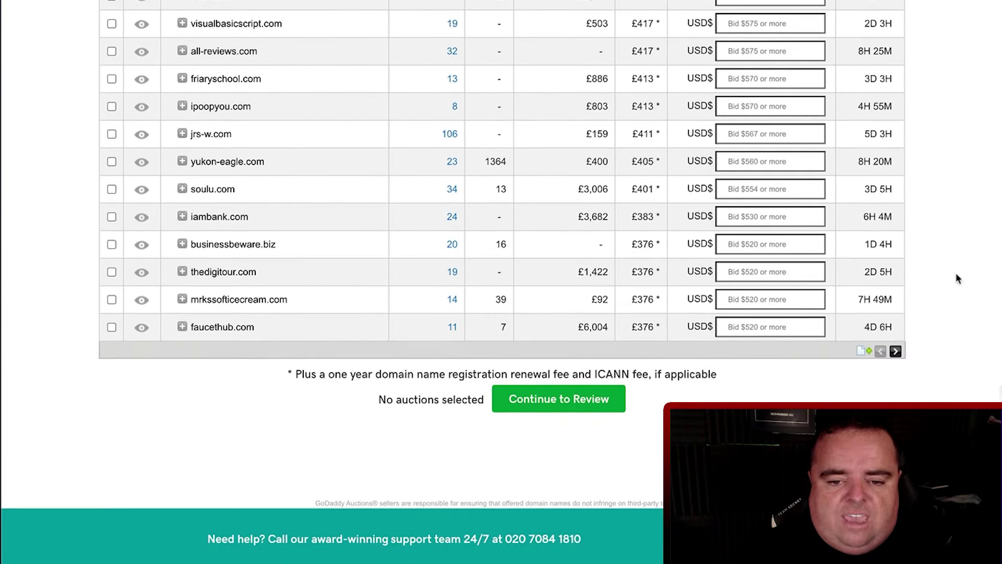
pyautogui.scroll(1, 430, 155)
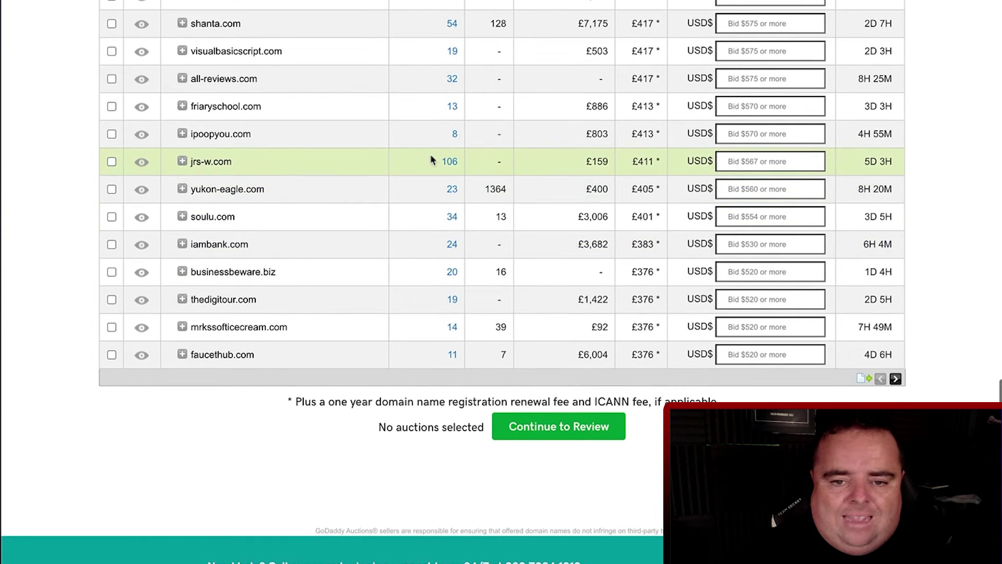
pyautogui.scroll(1, 430, 160)
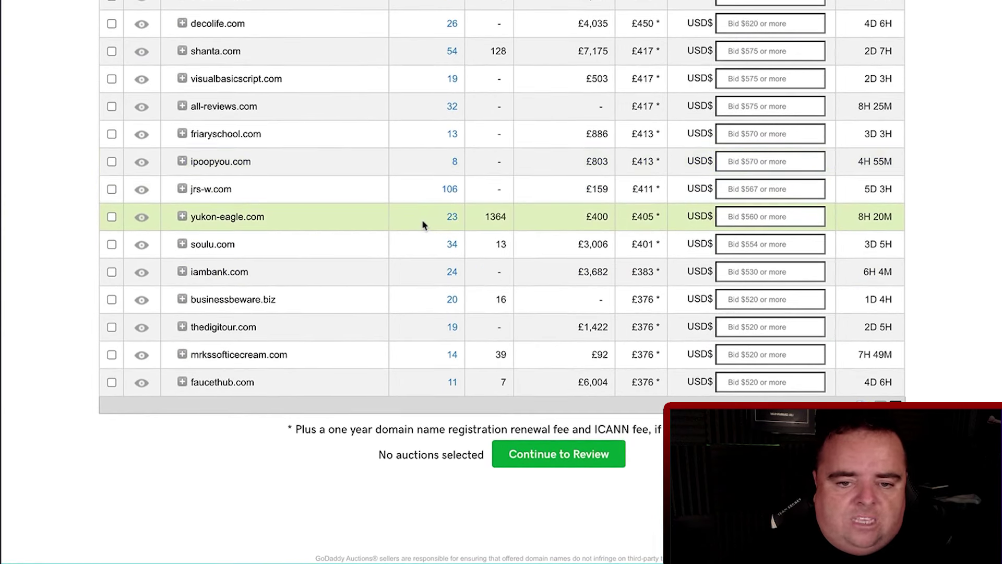
pyautogui.moveTo(279, 218); pyautogui.dragTo(194, 224)
pyautogui.hotkey('ctrl', 'c')
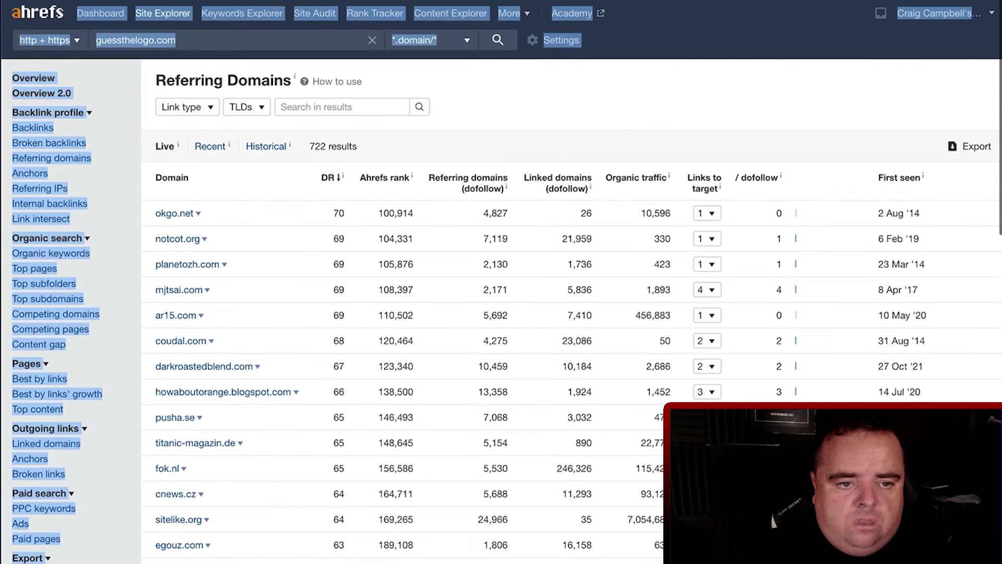
# - Look up yukon-eagle.com in Ahrefs and check its overview and organic traffic history (DR 7, 417 referring domains)
pyautogui.click(197, 40)
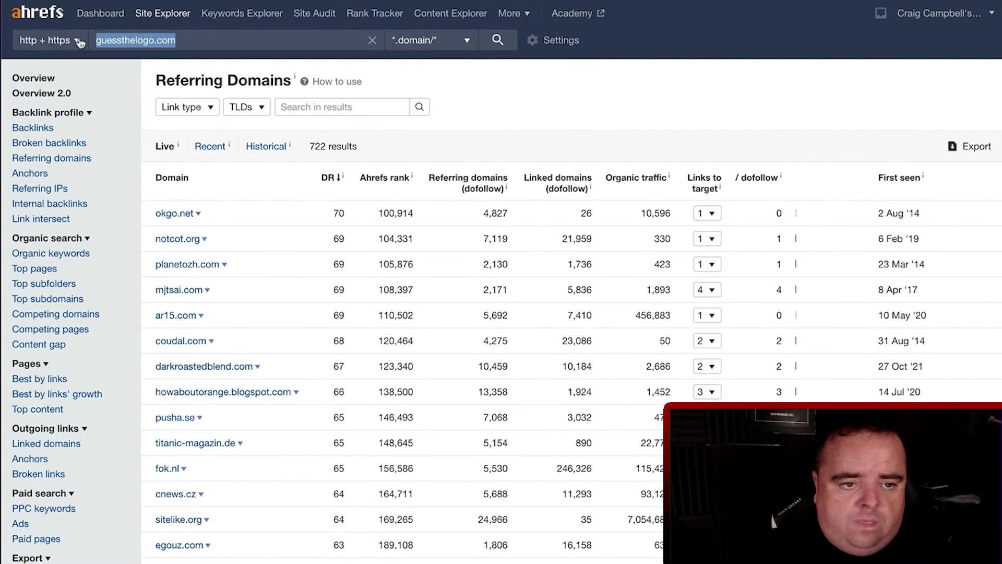
pyautogui.hotkey('ctrl', 'v')
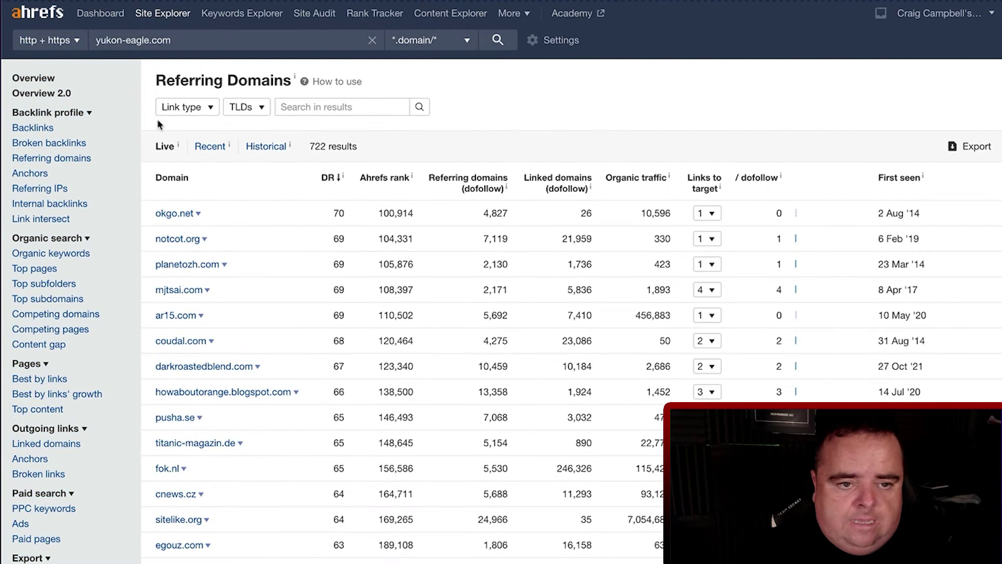
pyautogui.press('Return')
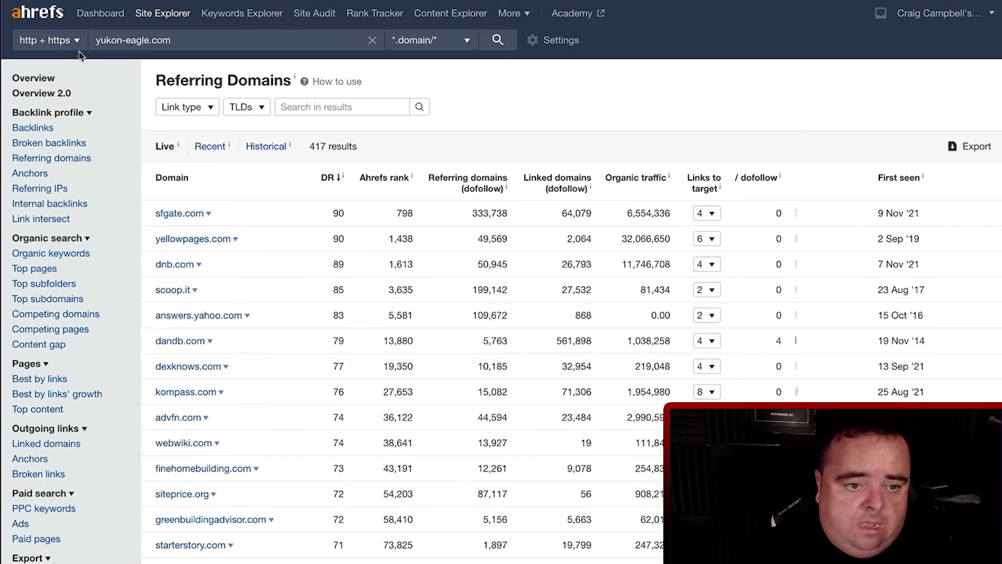
pyautogui.click(38, 78)
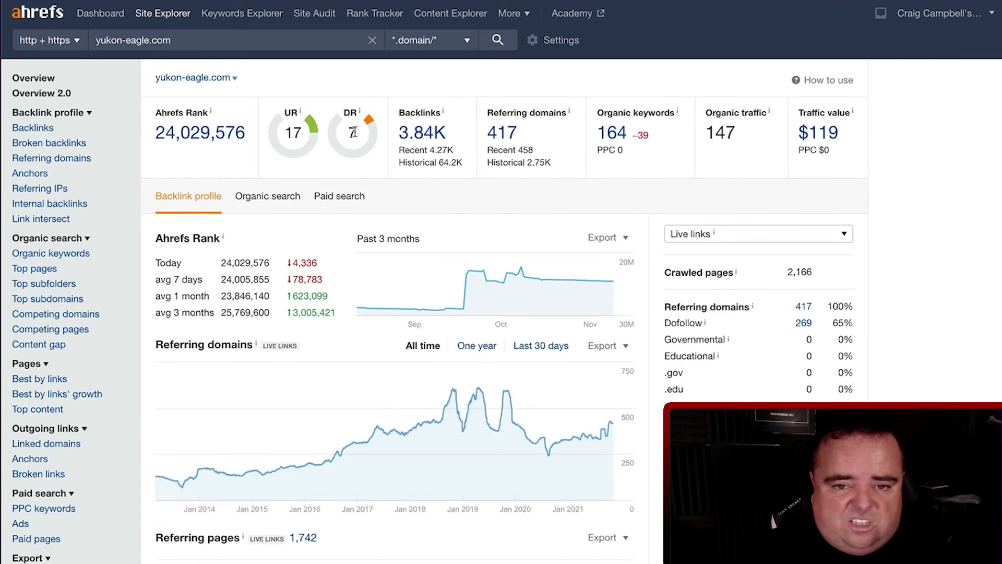
pyautogui.click(276, 201)
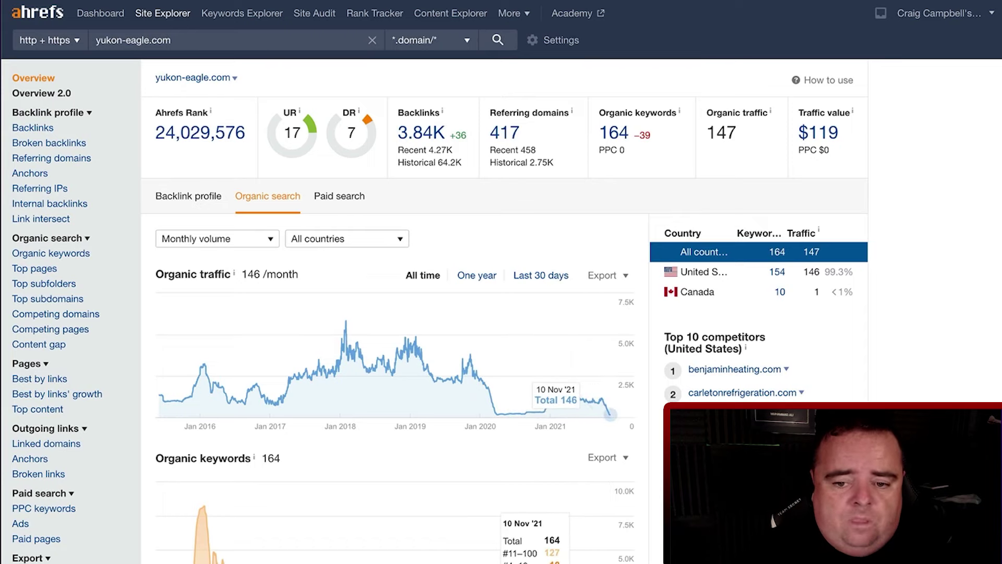
pyautogui.scroll(-3, 609, 414)
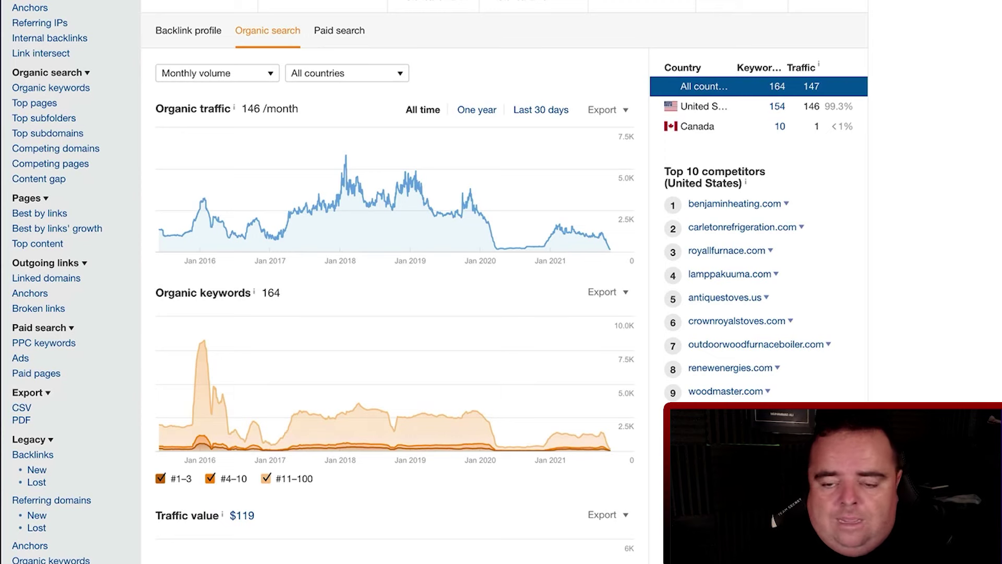
pyautogui.scroll(3, 501, 282)
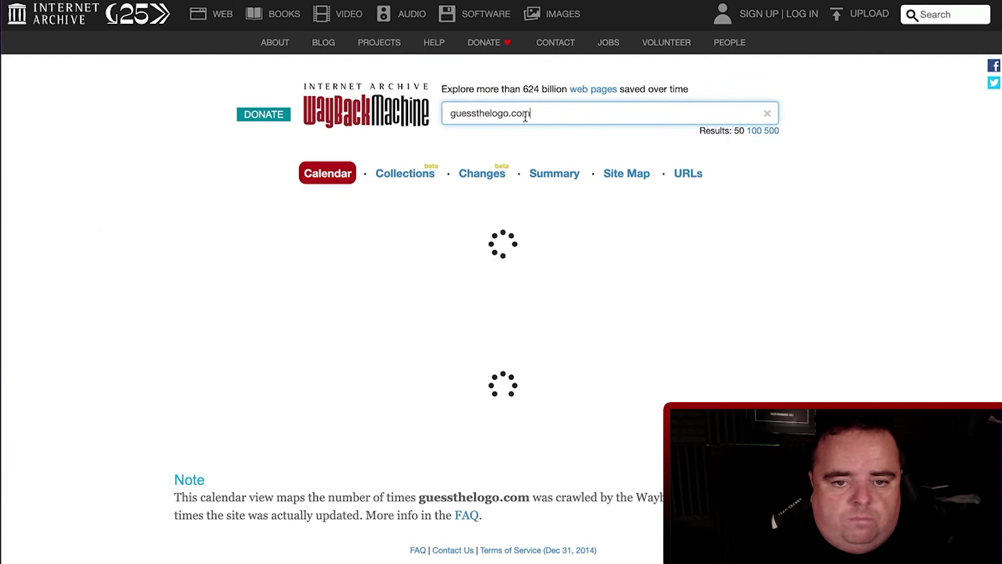
# - Look up yukon-eagle.com's archive history and bring up its 6 July 2017 snapshot
pyautogui.tripleClick(525, 116)
pyautogui.write('yukon-eagle.com')
pyautogui.press('Return')
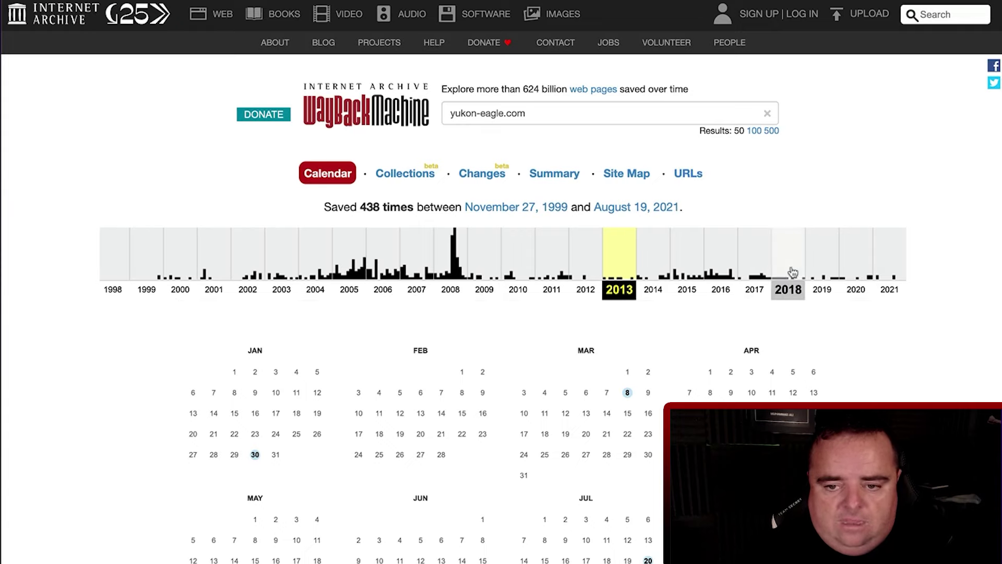
pyautogui.click(757, 274)
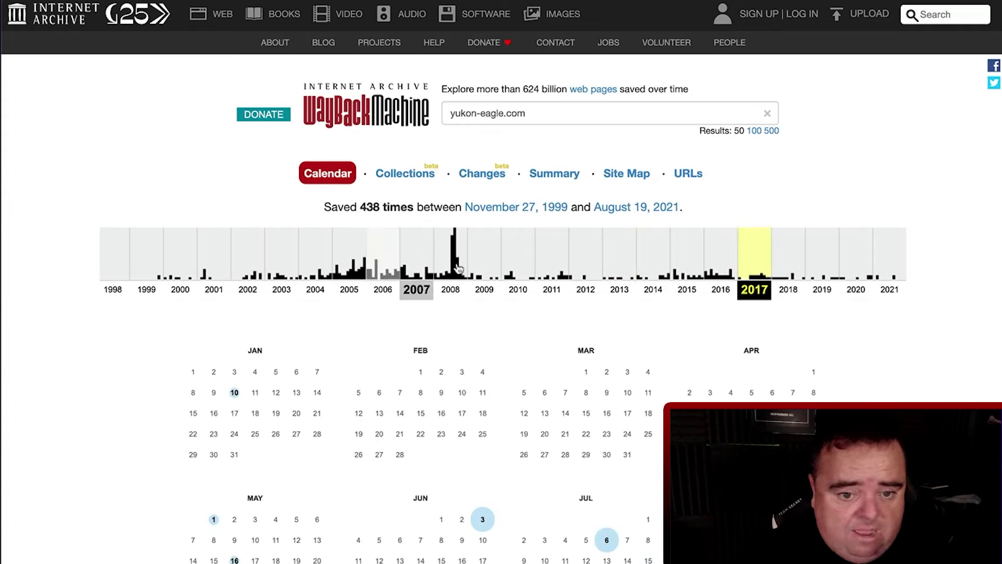
pyautogui.moveTo(607, 545)
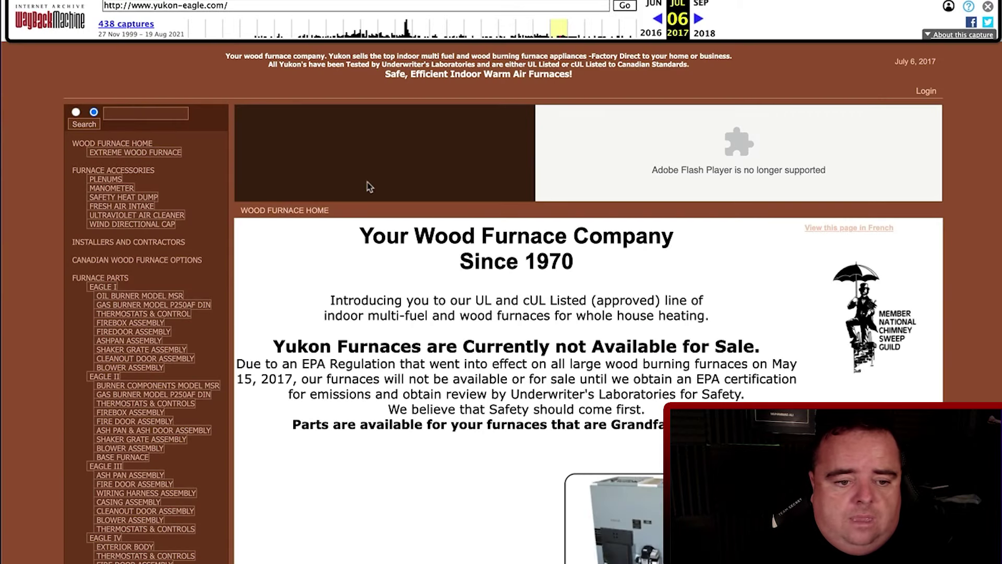
# - Scroll down the archived yukon-eagle.com page to view furnace models like the Yukon Polar – Eagle II
pyautogui.scroll(-8, 215, 308)
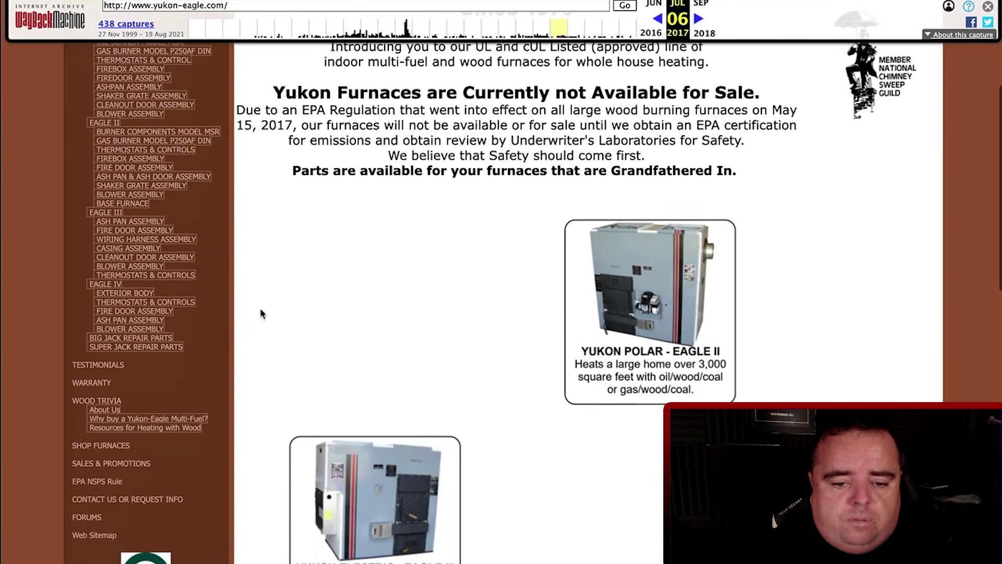